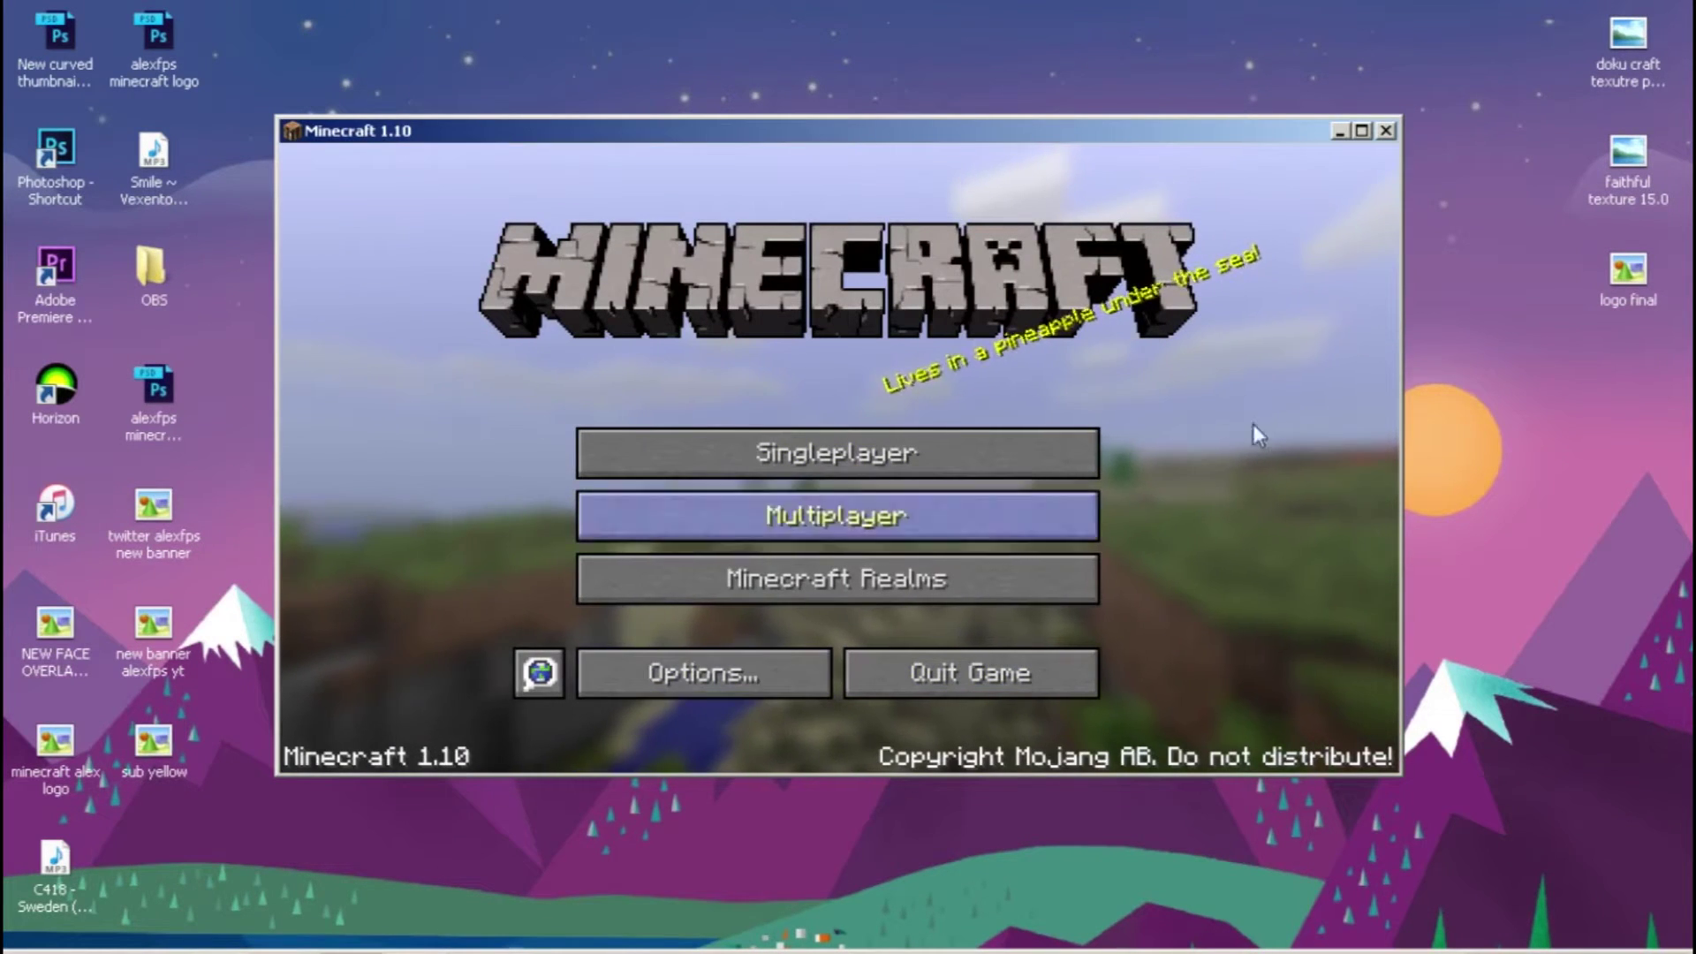
Step: View Minecraft's resource packs list, then return to the main menu
click(746, 666)
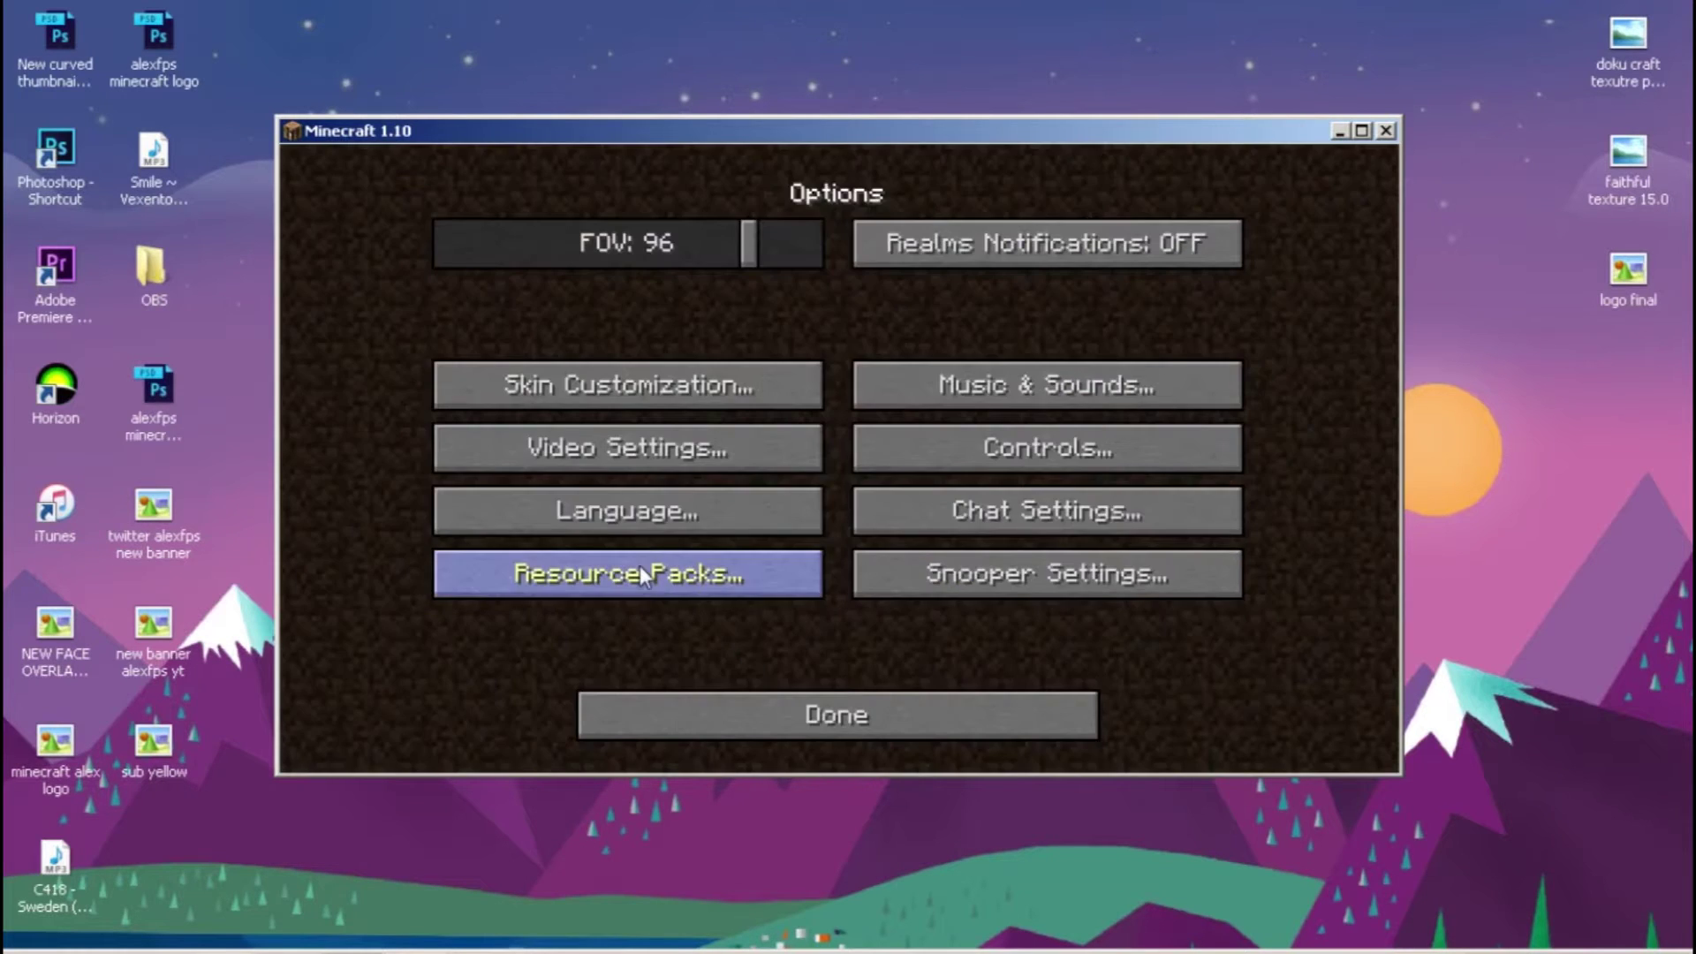
click(641, 571)
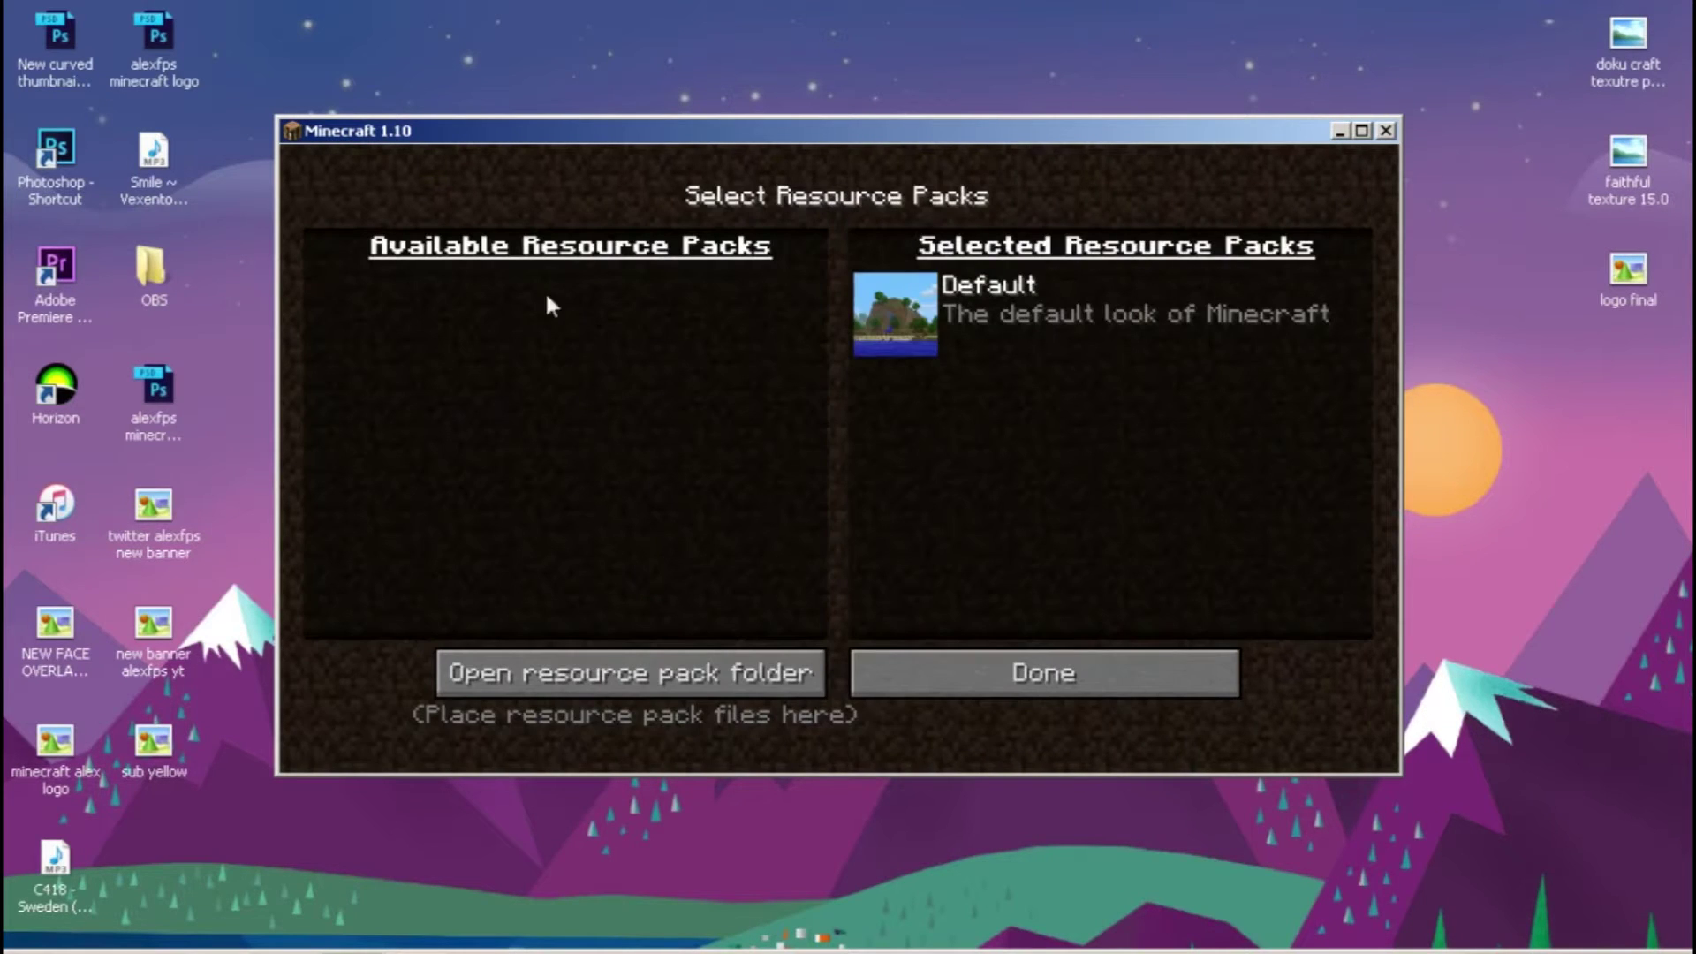
click(953, 668)
click(937, 708)
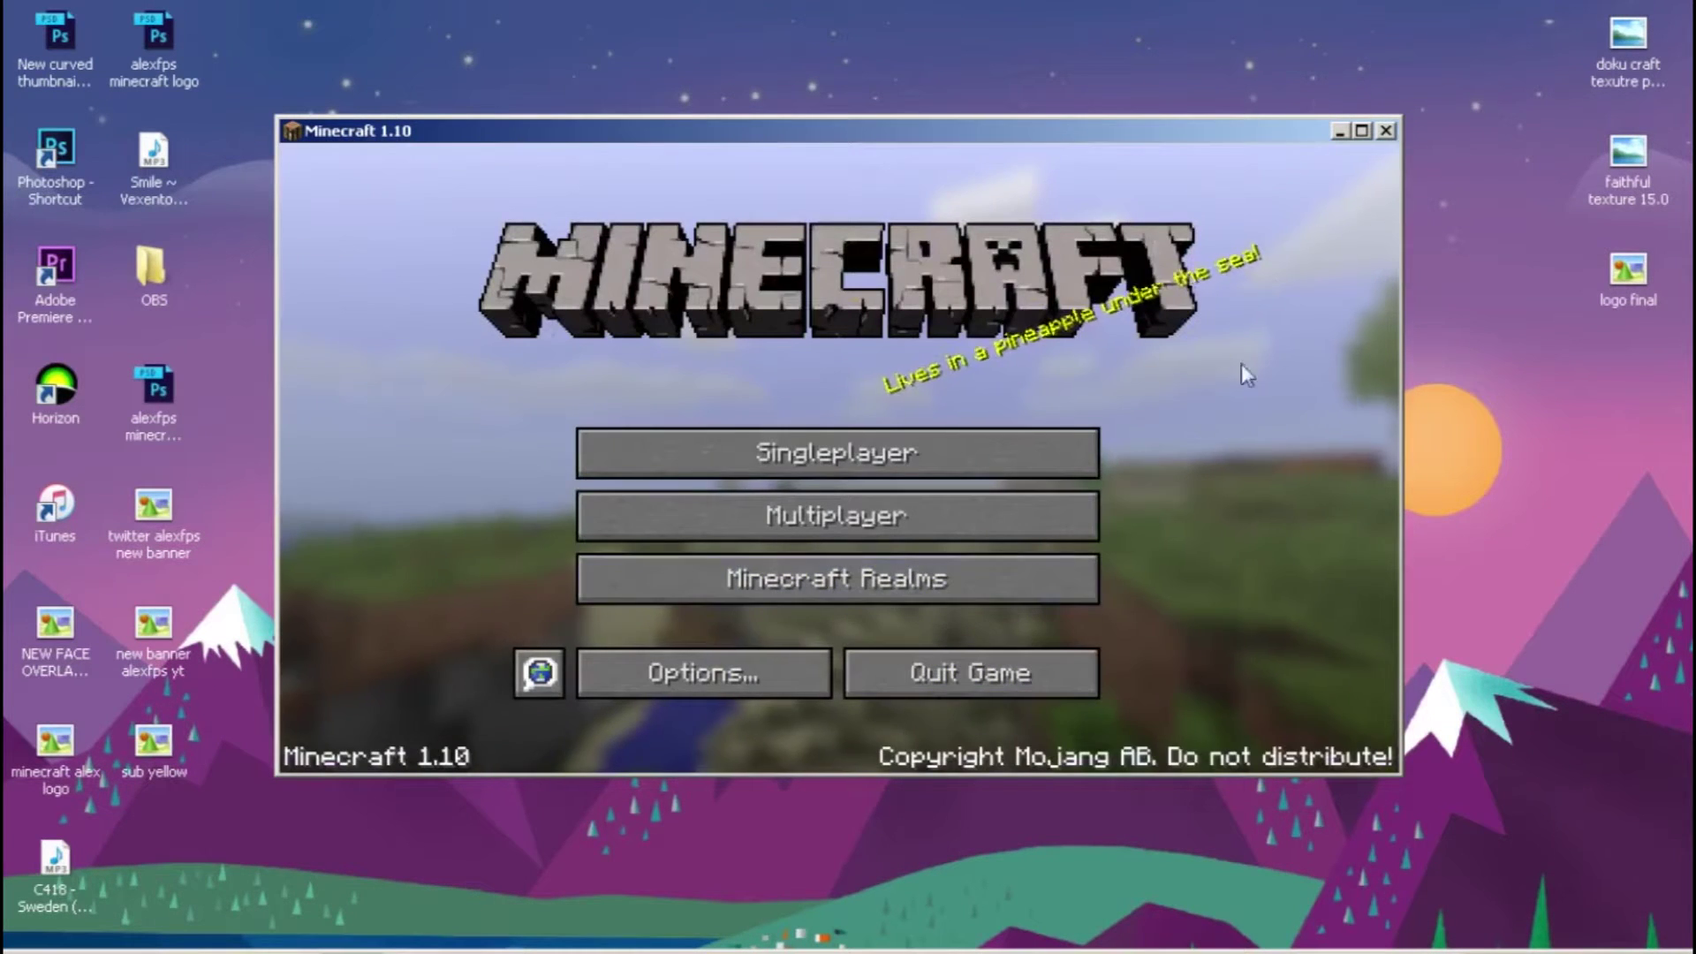
Step: Minimize Minecraft and open the 1.10 Skyrim Resource Pack page from Planet Minecraft's texture packs list
click(1340, 132)
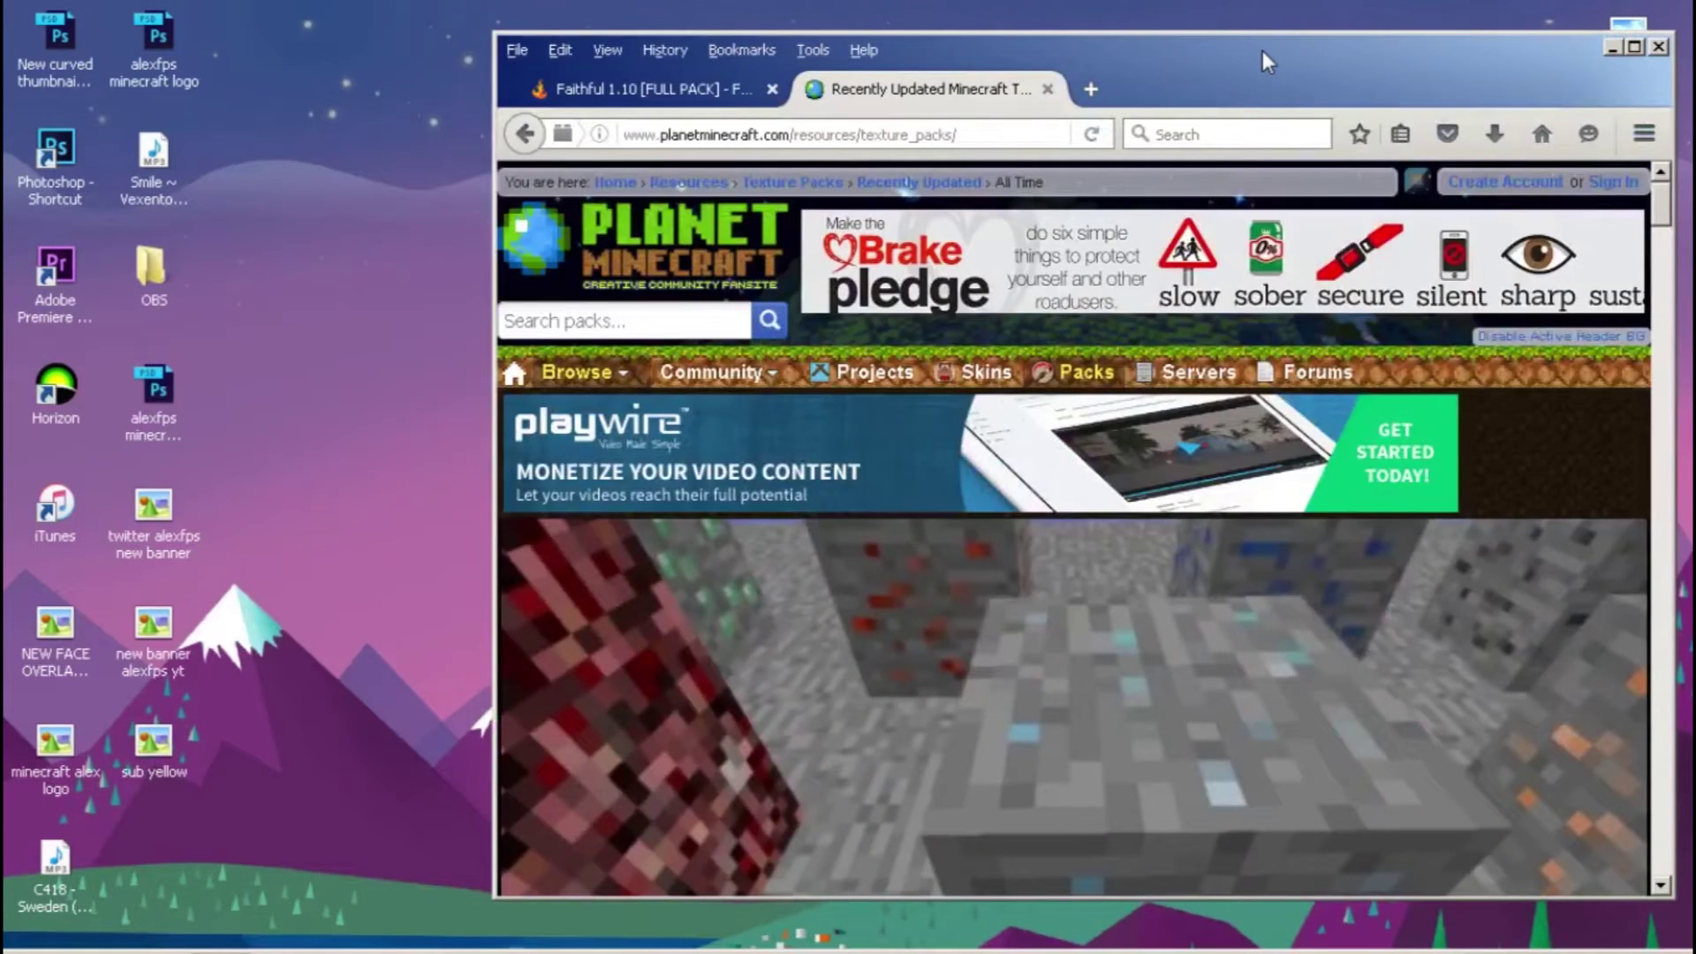
double_click(1262, 50)
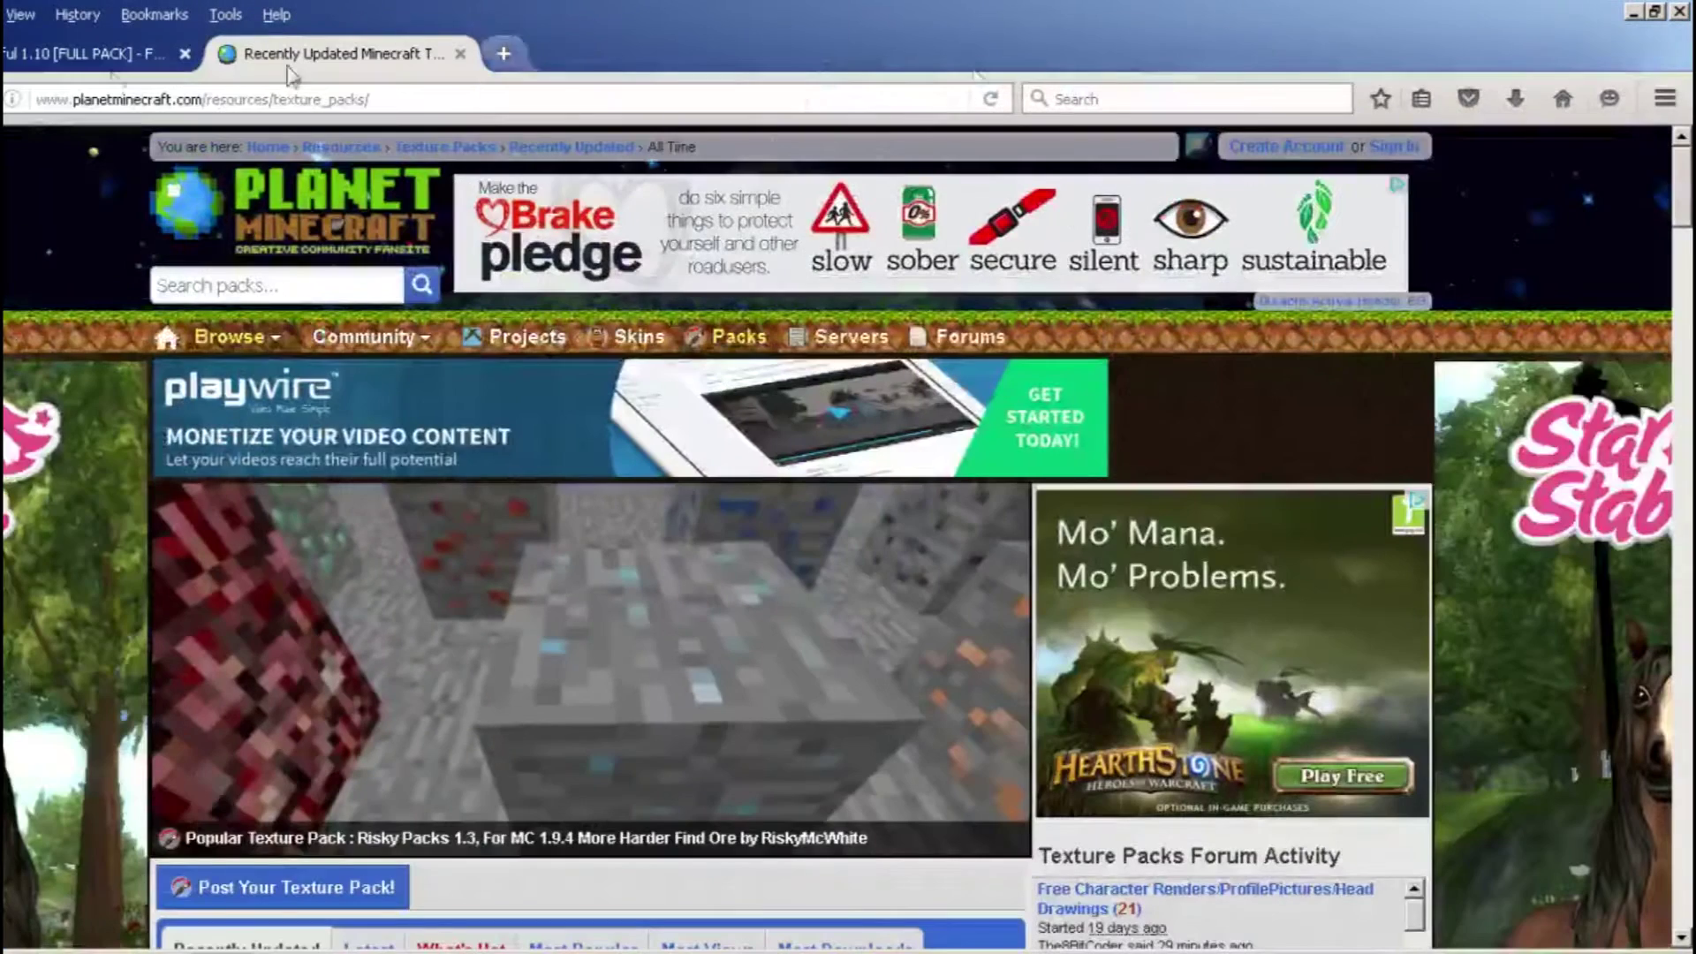
click(93, 53)
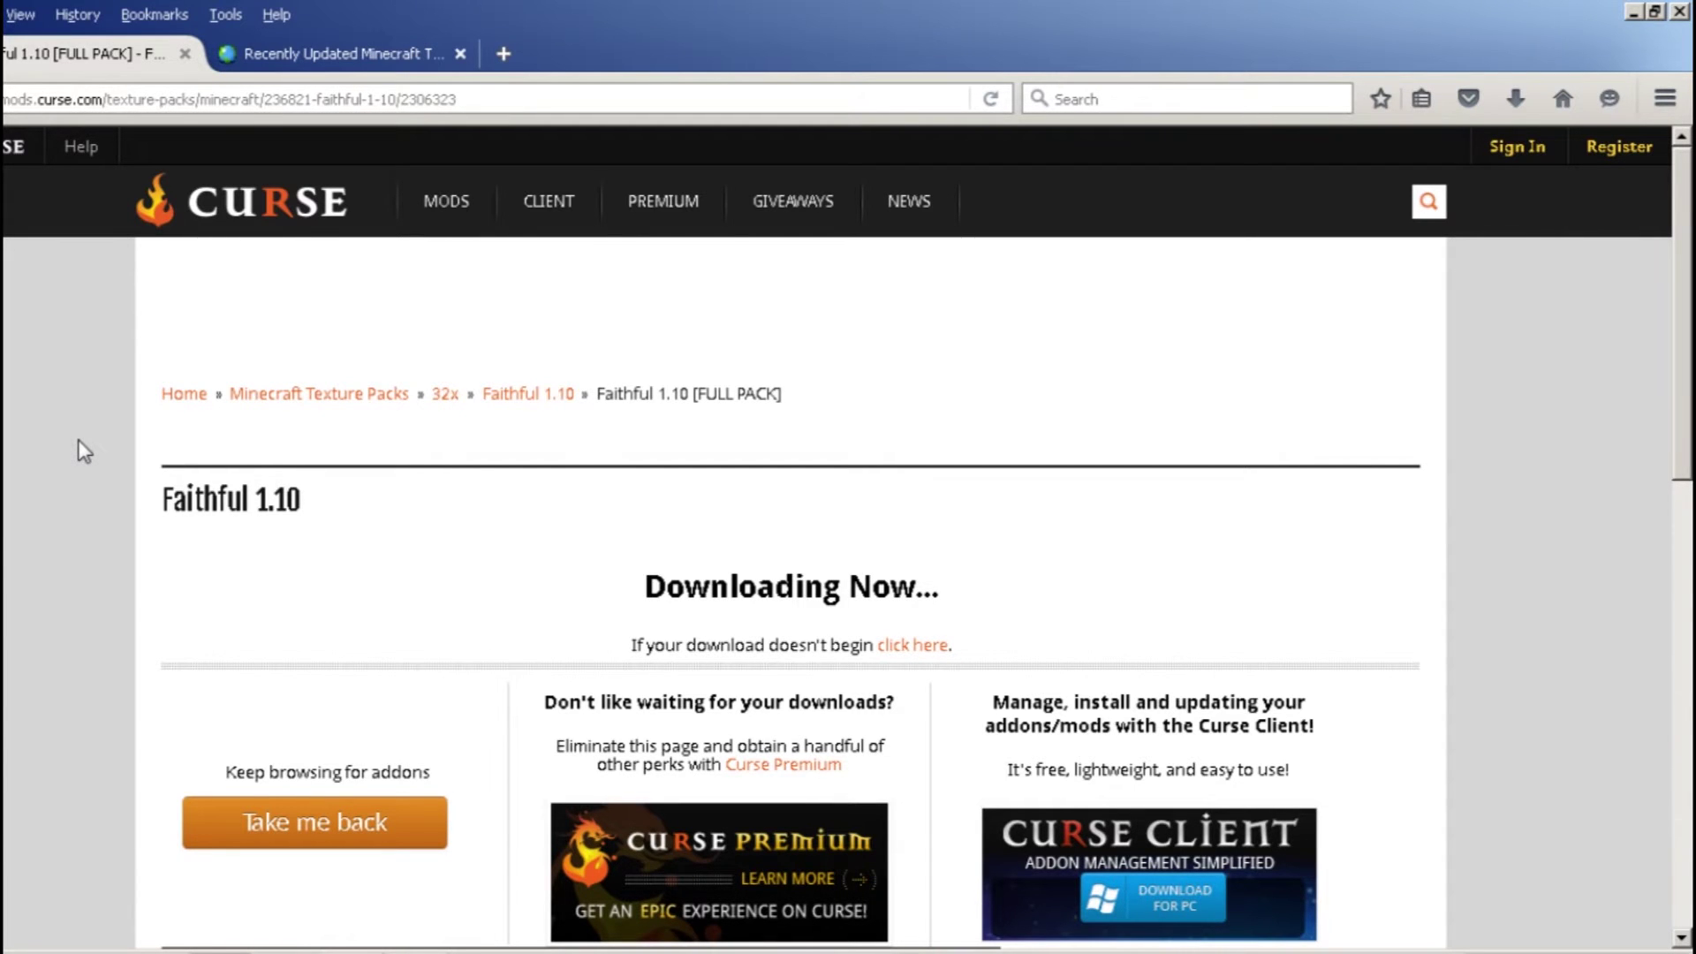
click(327, 56)
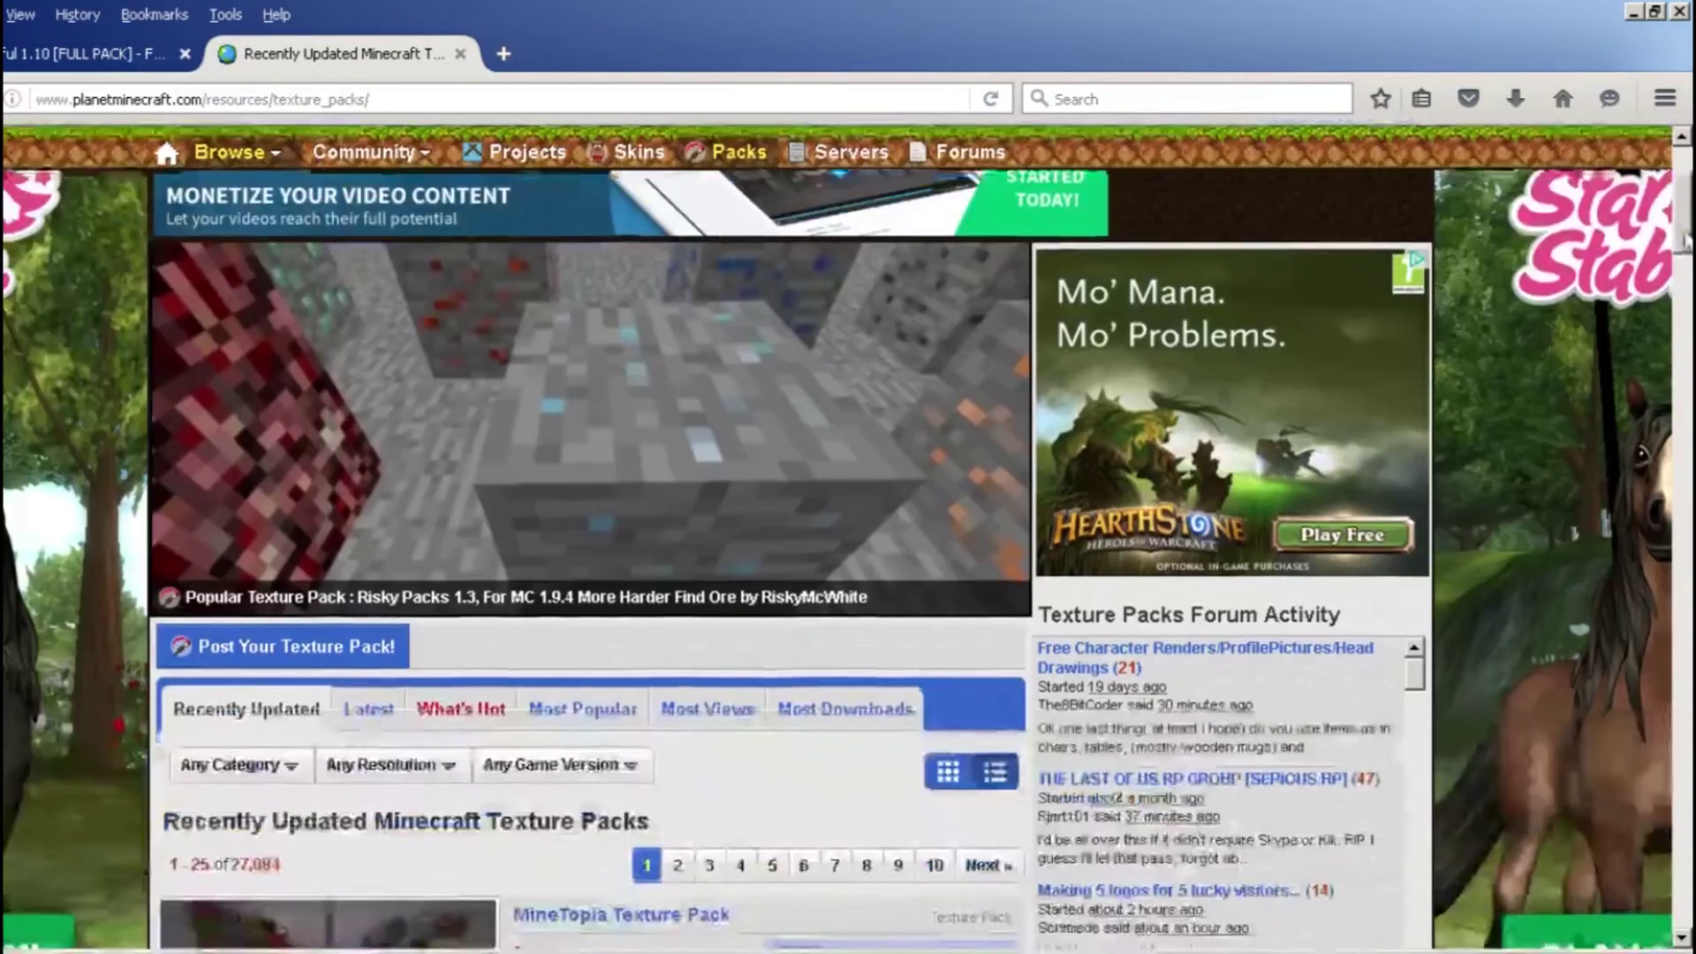
scroll(1685, 279, down, 5)
scroll(849, 556, down, 1)
scroll(849, 558, down, 3)
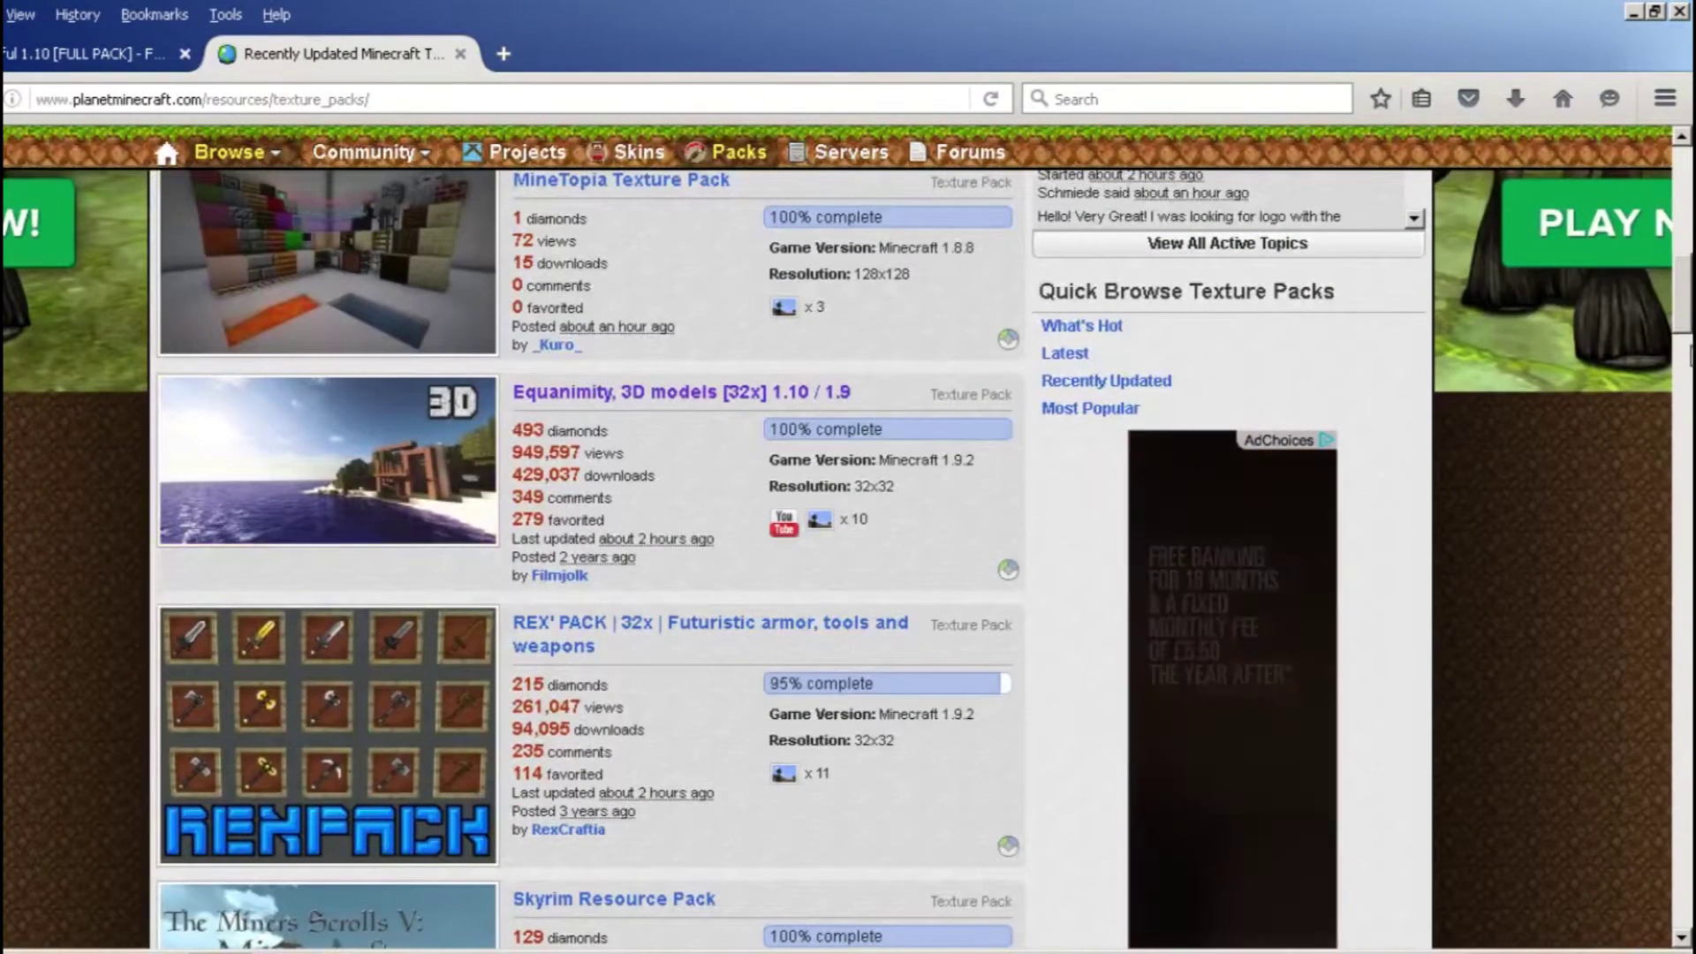
scroll(1683, 328, down, 1)
scroll(1683, 329, down, 2)
scroll(767, 449, down, 1)
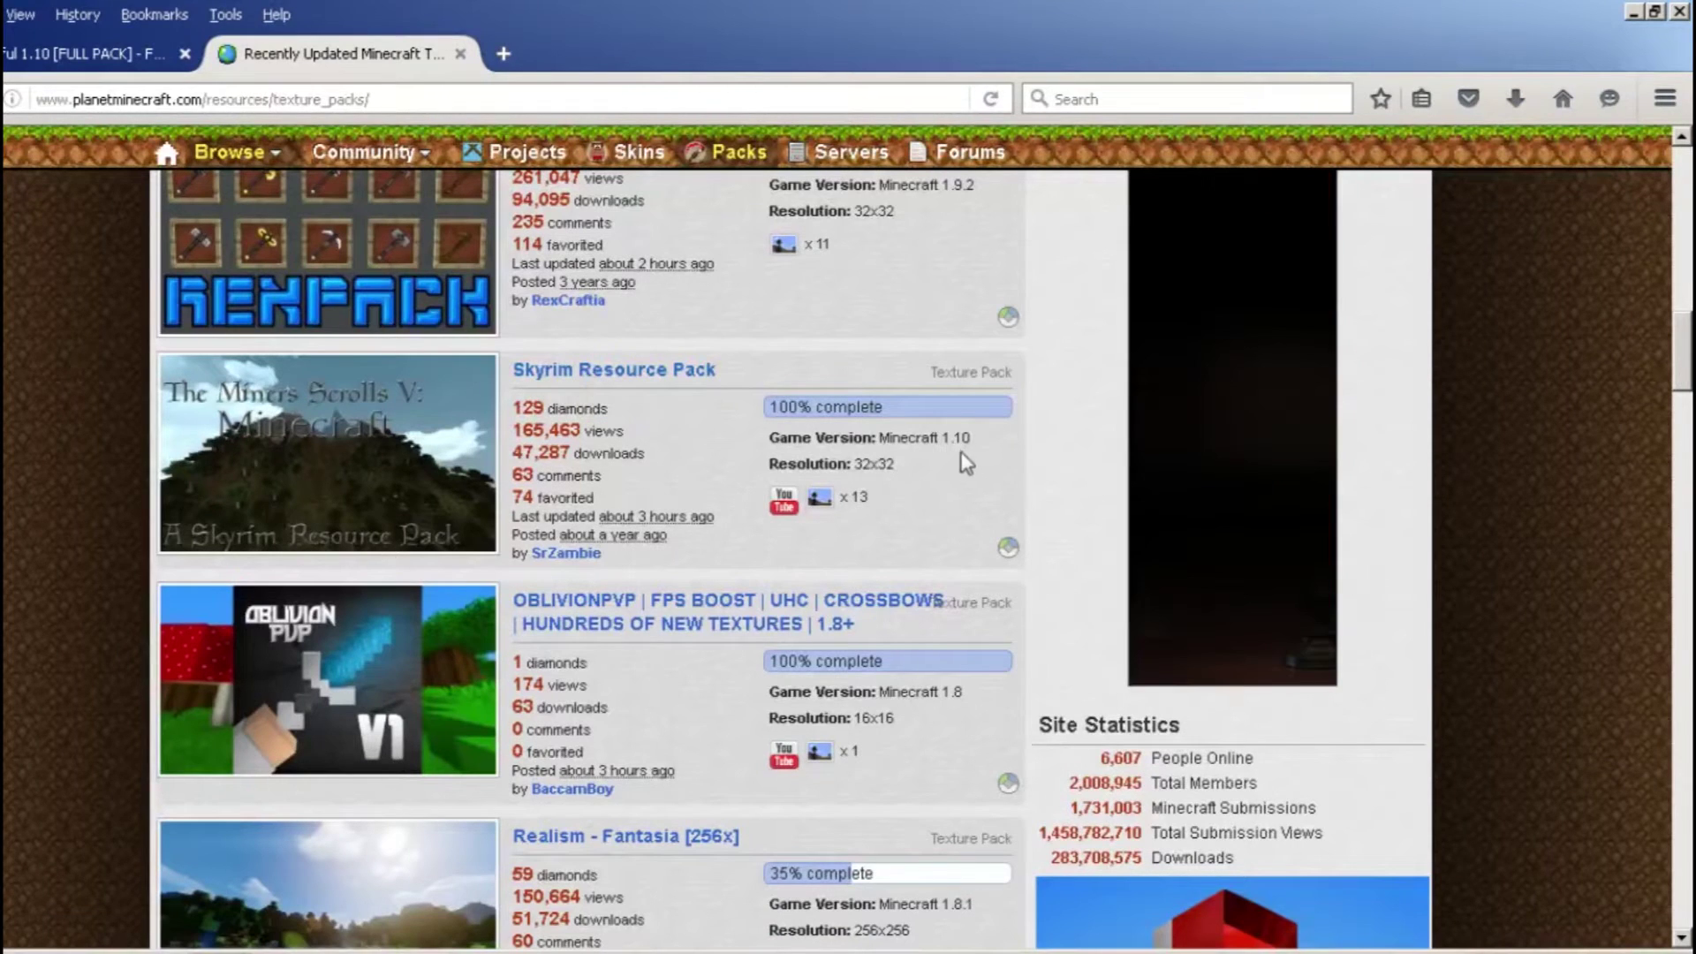
drag(972, 439, 861, 448)
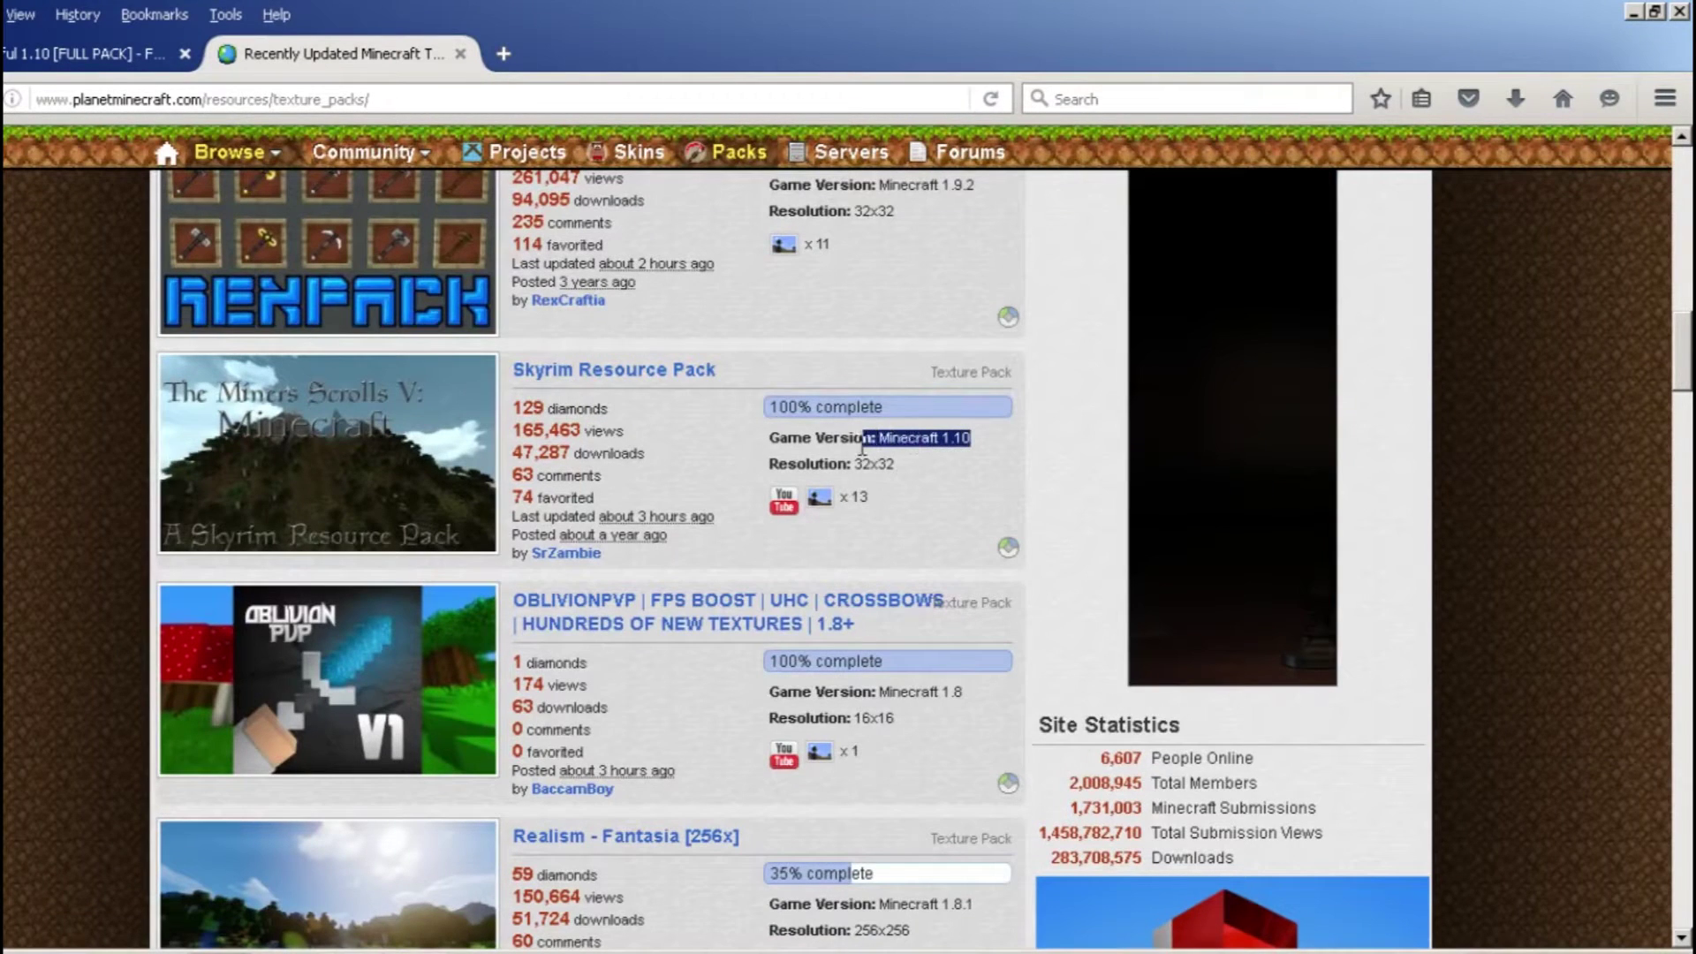
click(1005, 448)
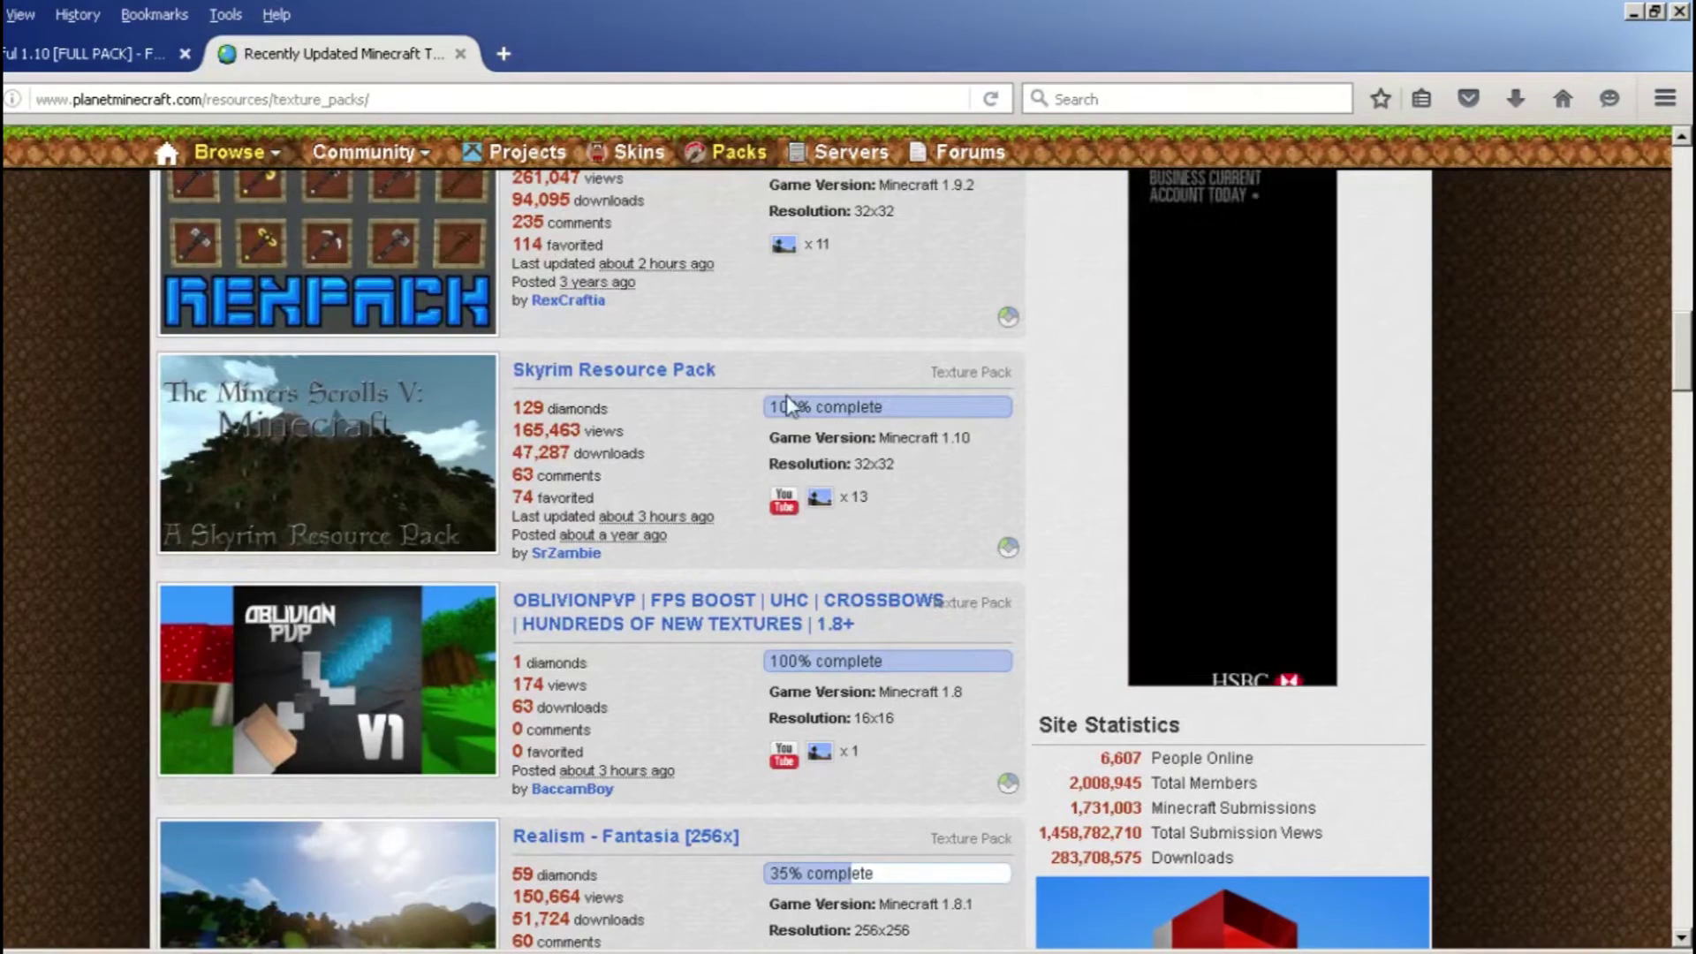
click(650, 376)
scroll(684, 445, down, 5)
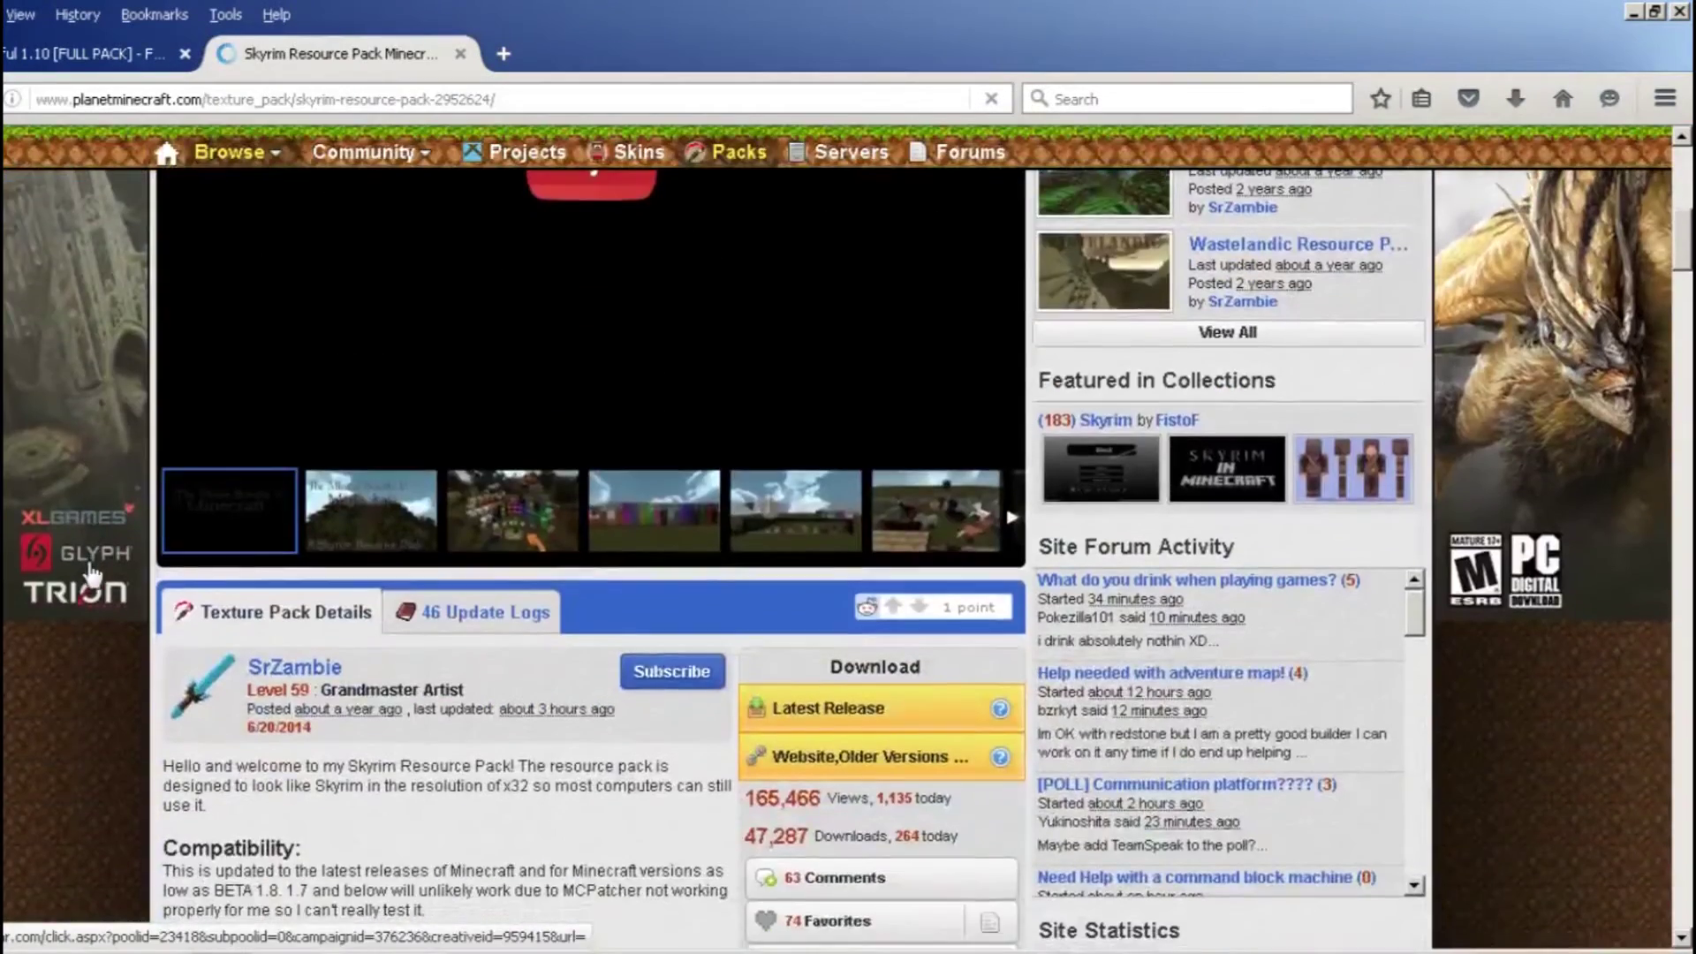
scroll(683, 446, down, 3)
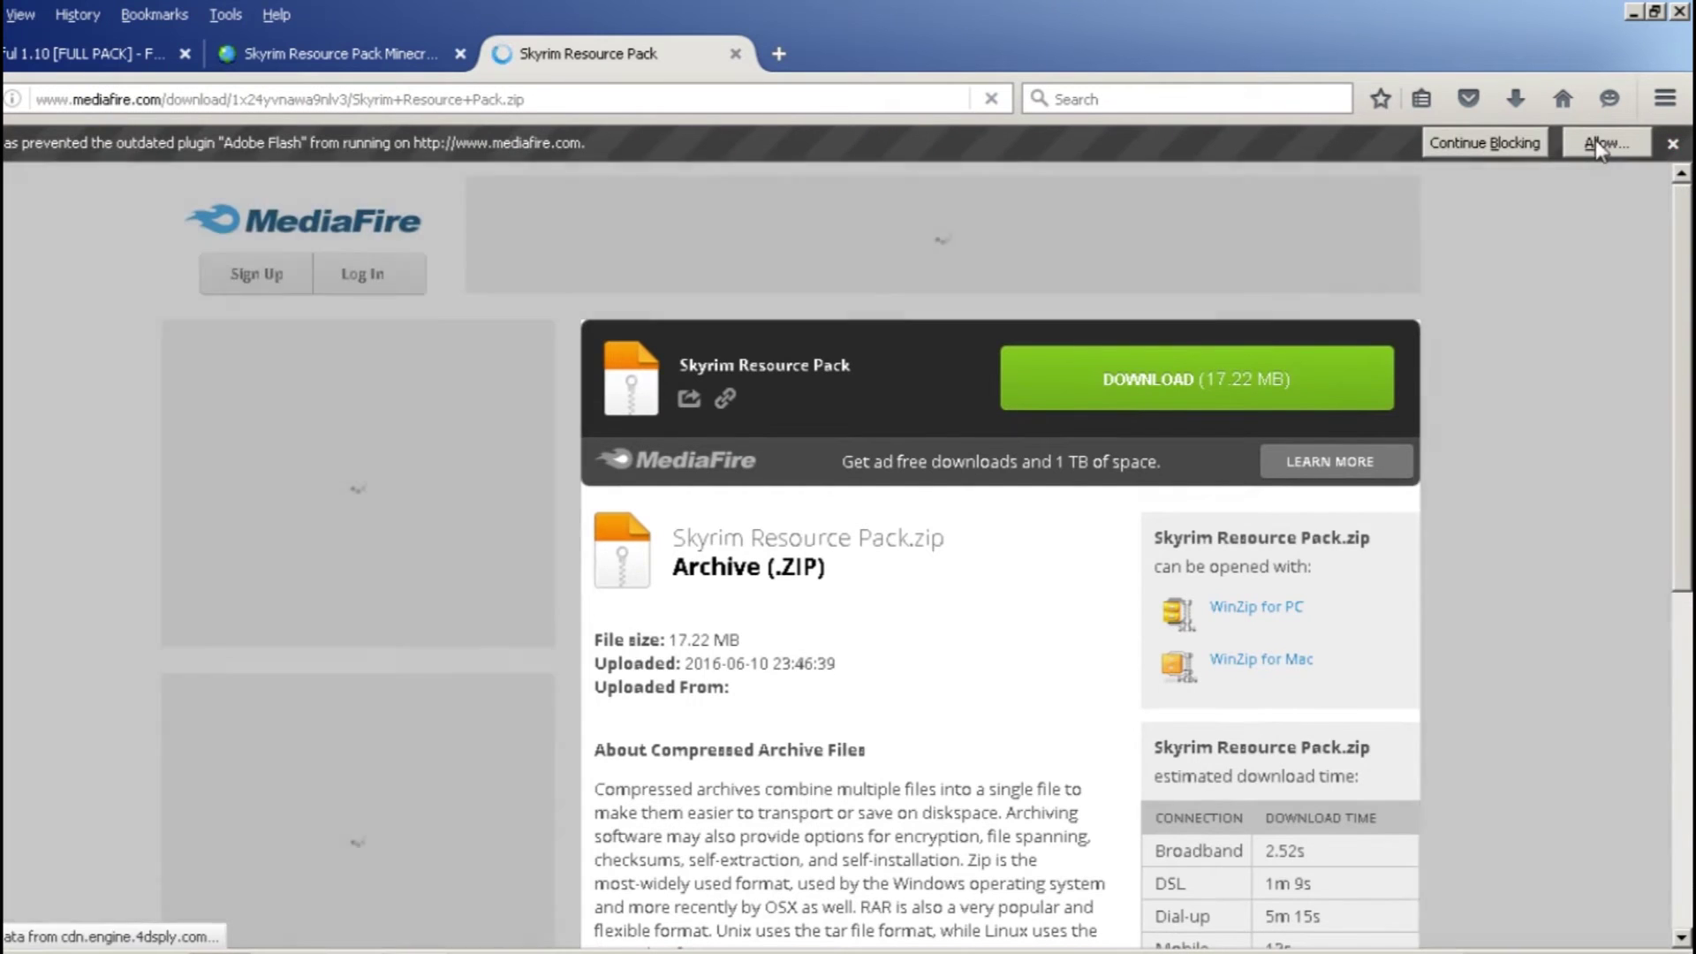
Step: Dismiss the blocked plugin notice on the Skyrim pack's MediaFire download page
click(1595, 140)
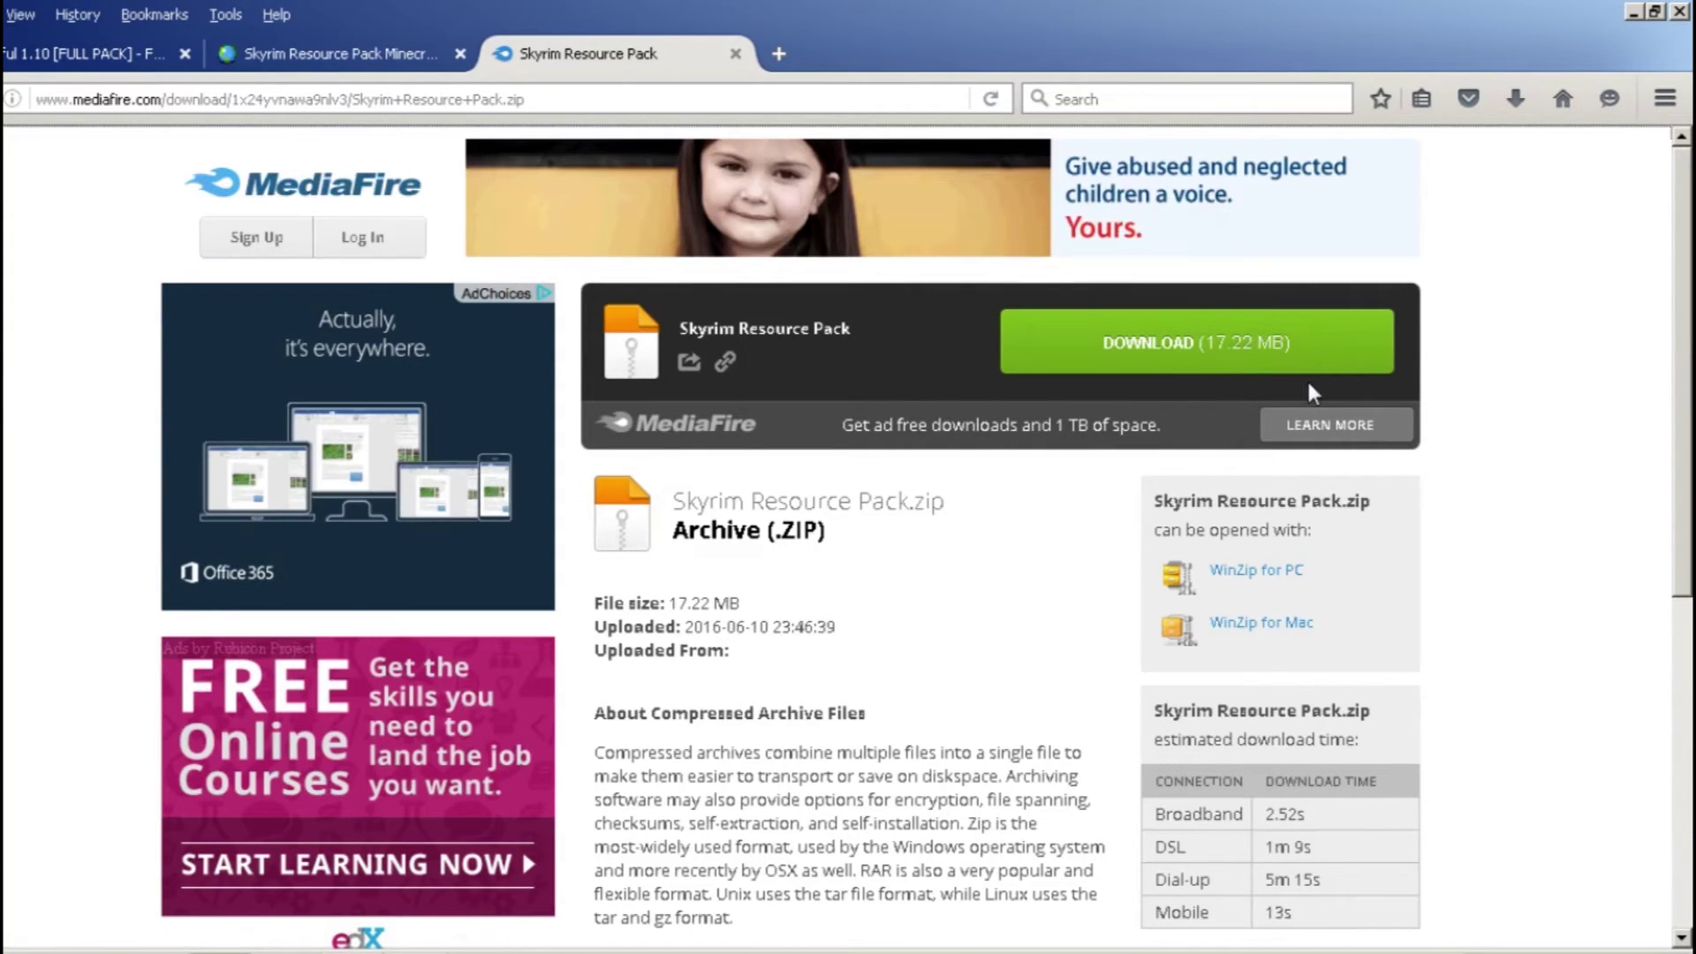
Step: Minimize Firefox and shift the Faithful Full archive icon left on the desktop
click(1634, 12)
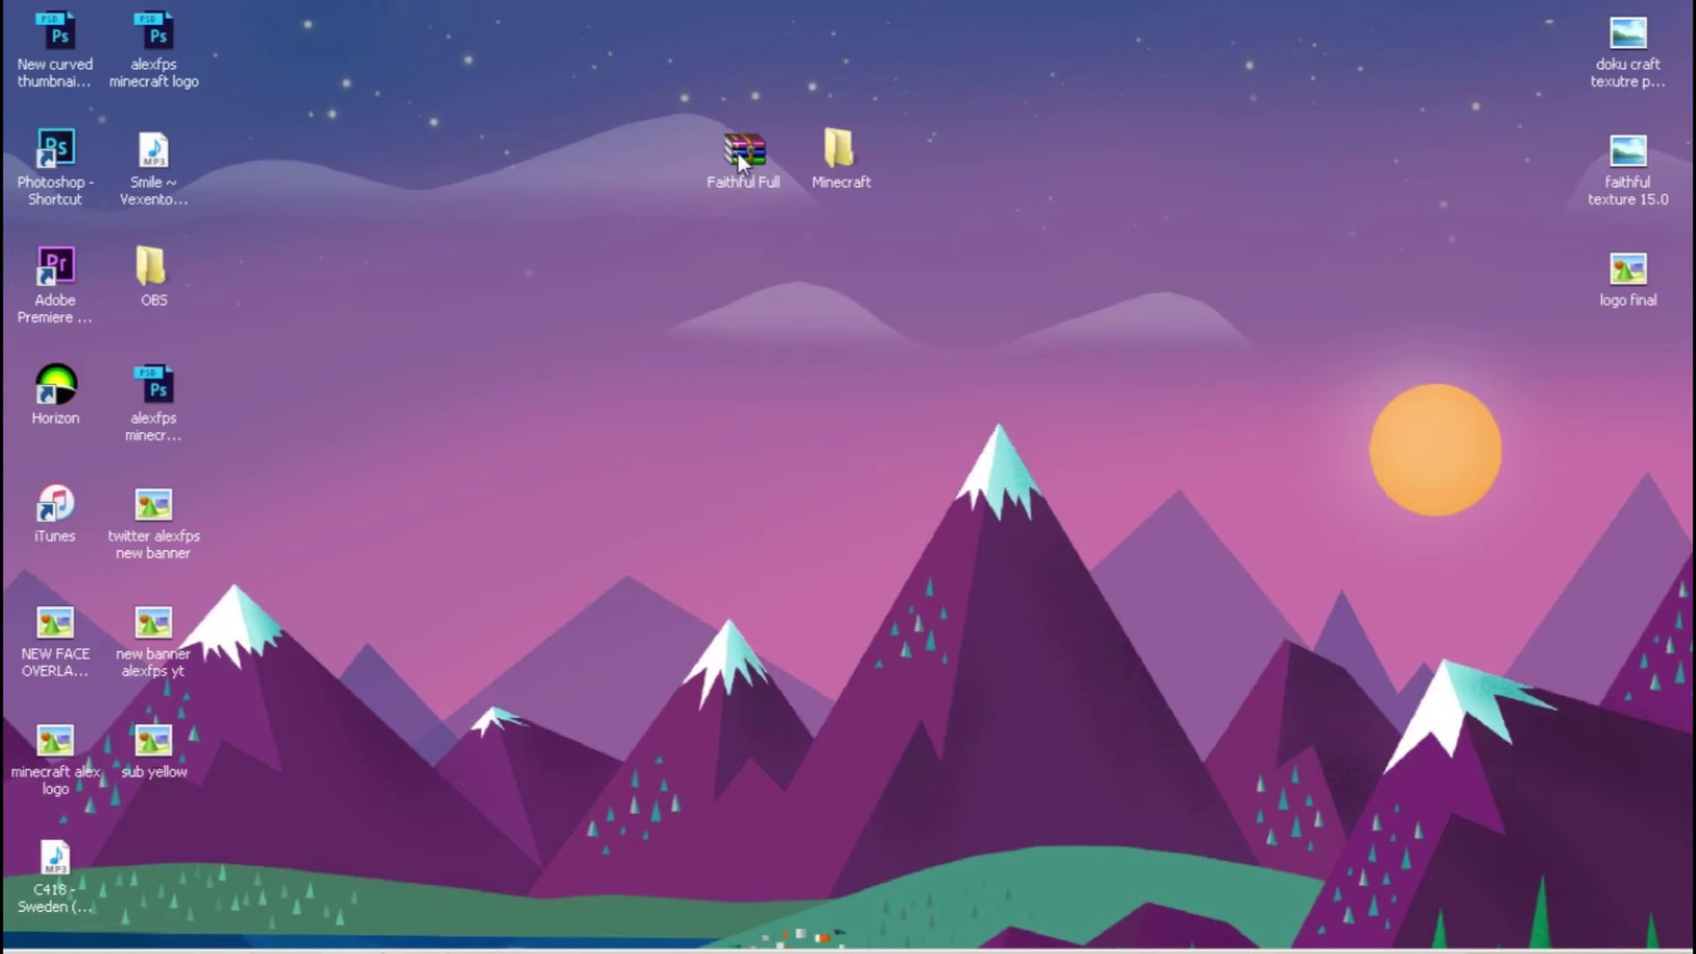
drag(738, 153, 640, 147)
Step: Extract the archive to a 'Faithful Full' folder beside it, then delete the archive
right_click(643, 156)
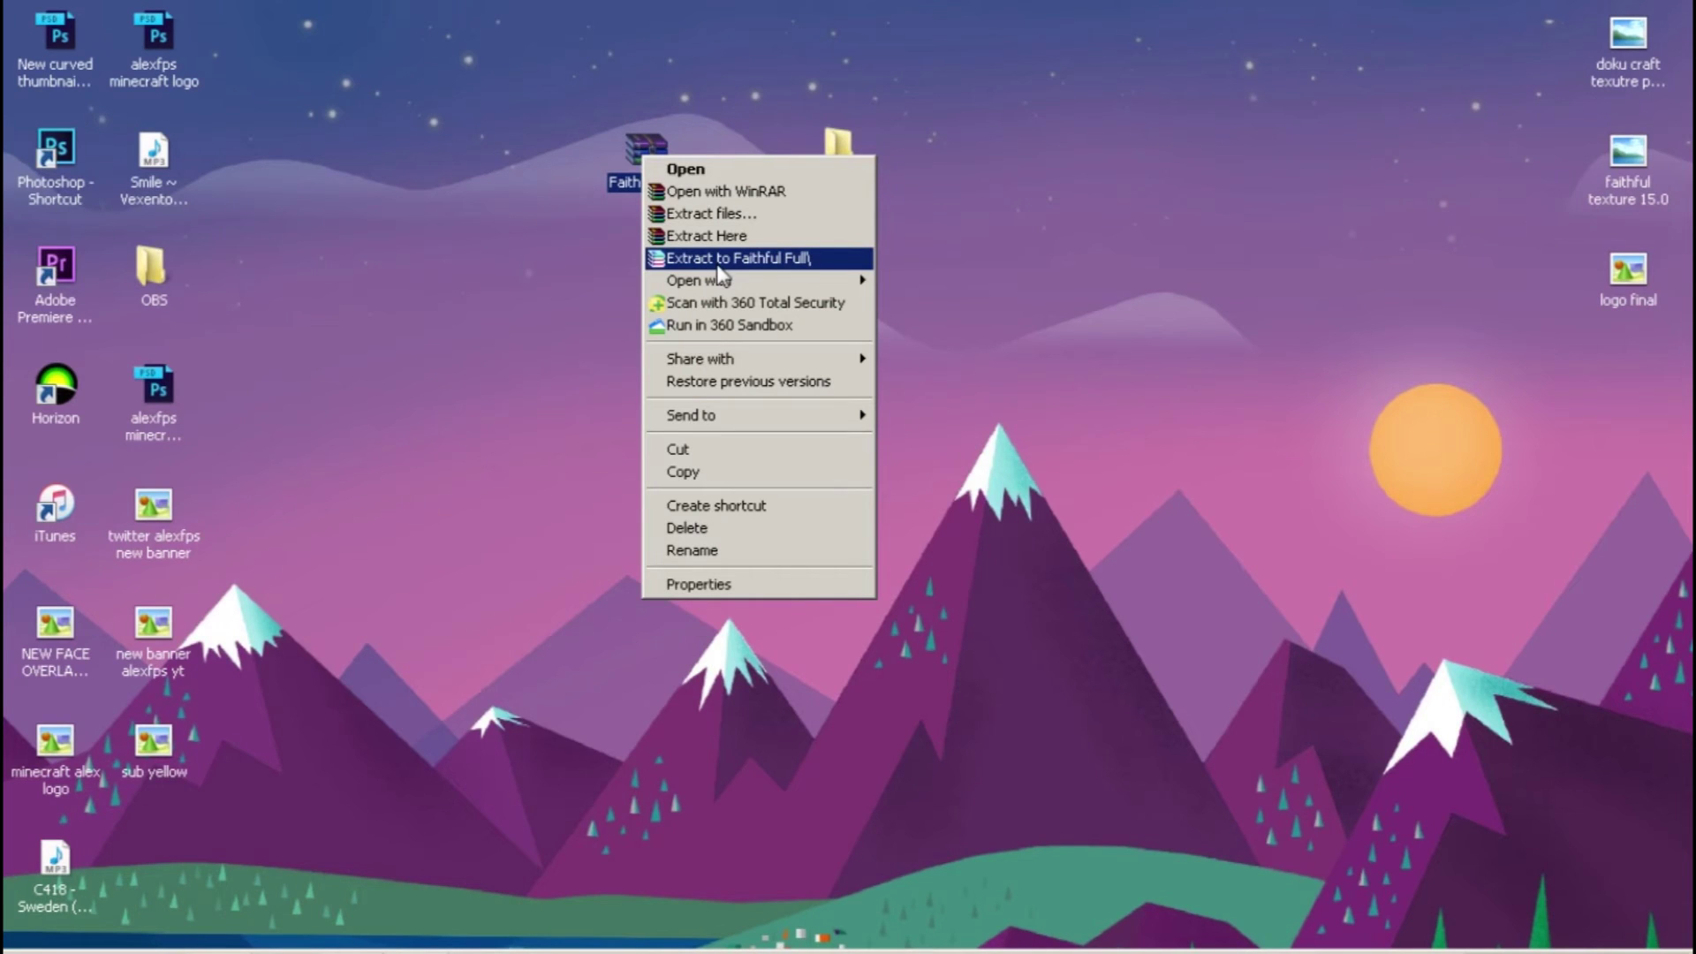
click(722, 265)
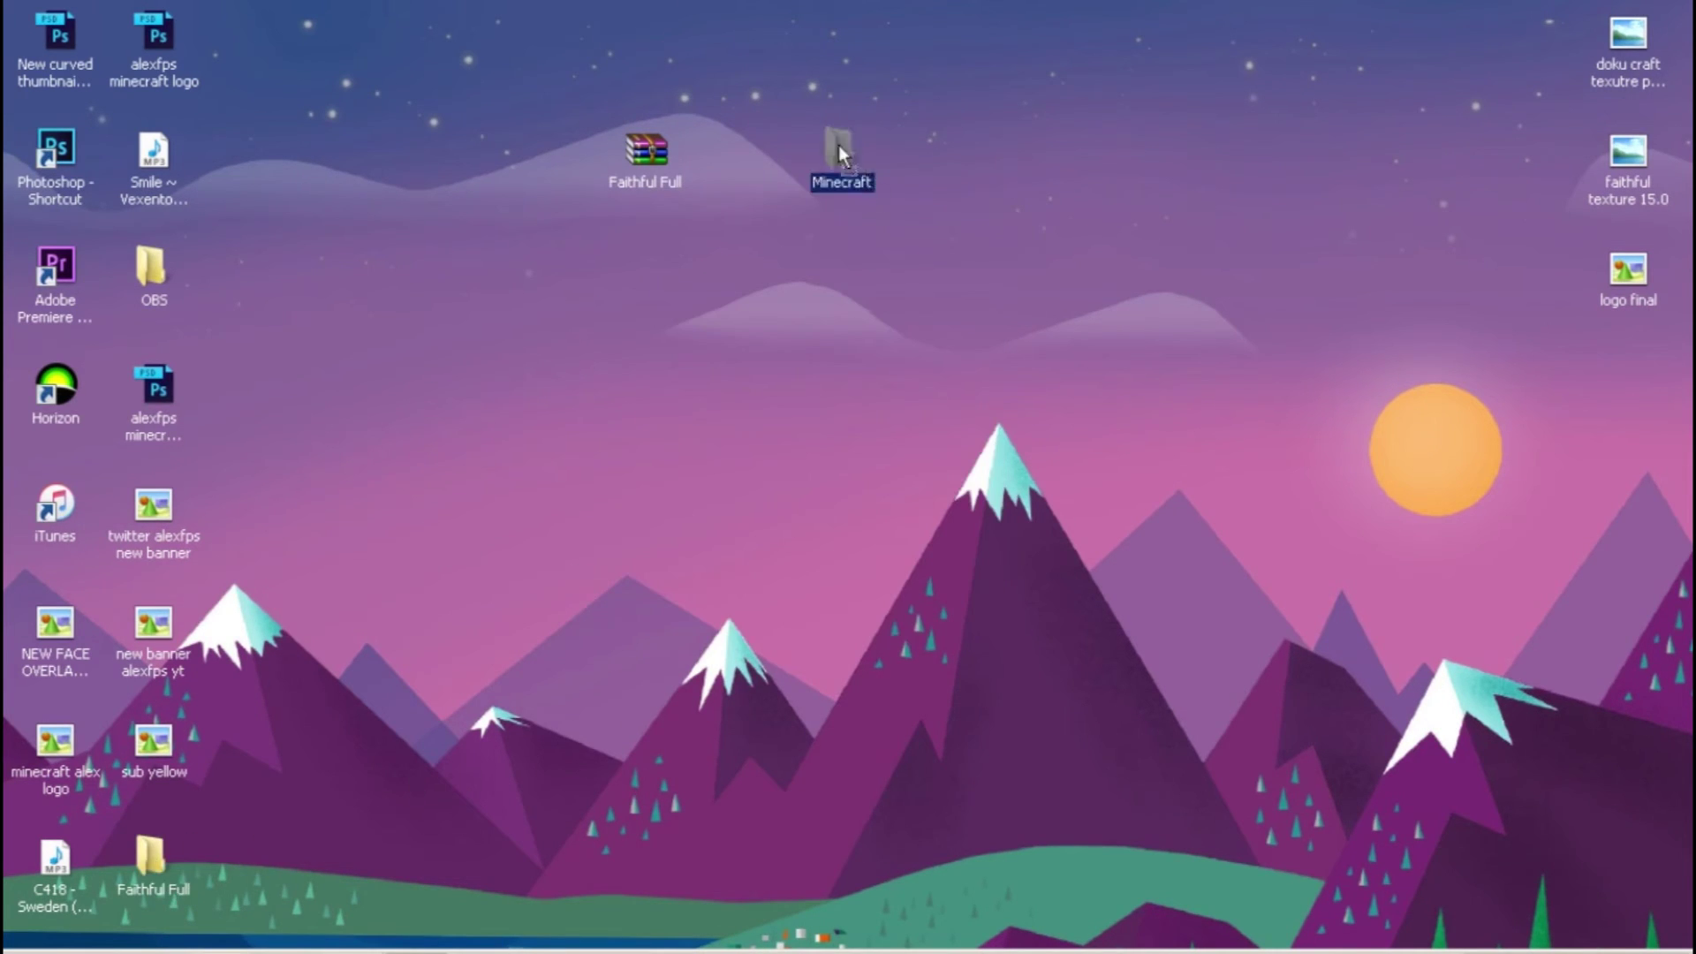
drag(838, 144, 742, 153)
click(662, 150)
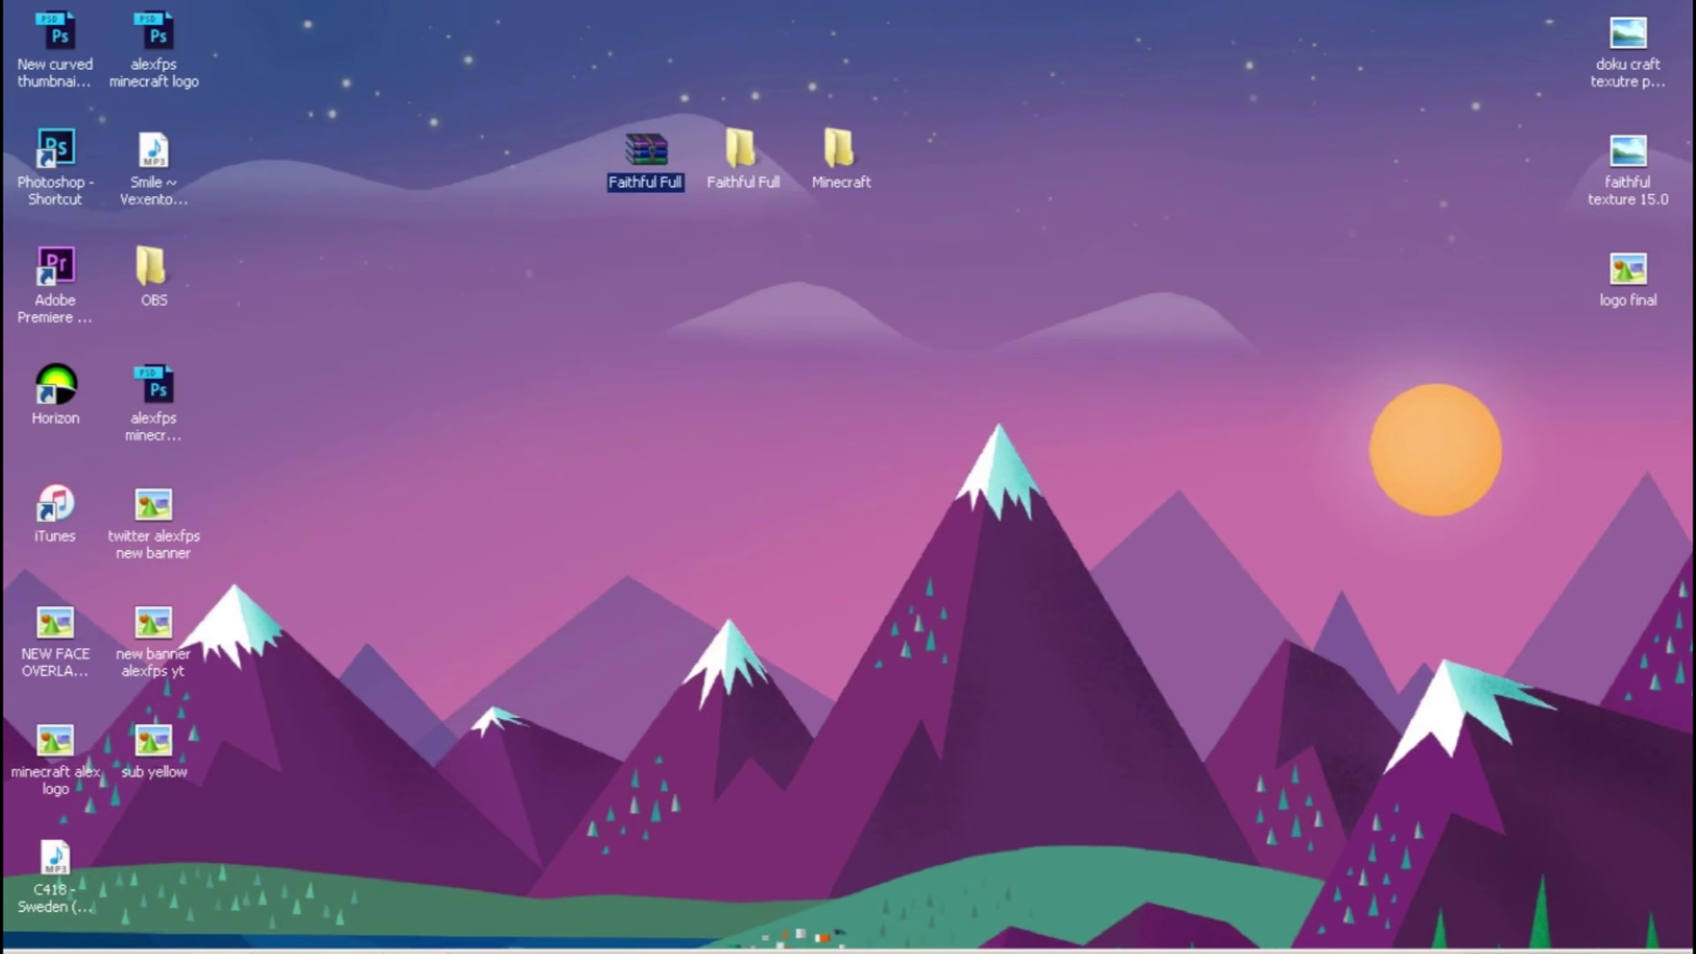
key(Delete)
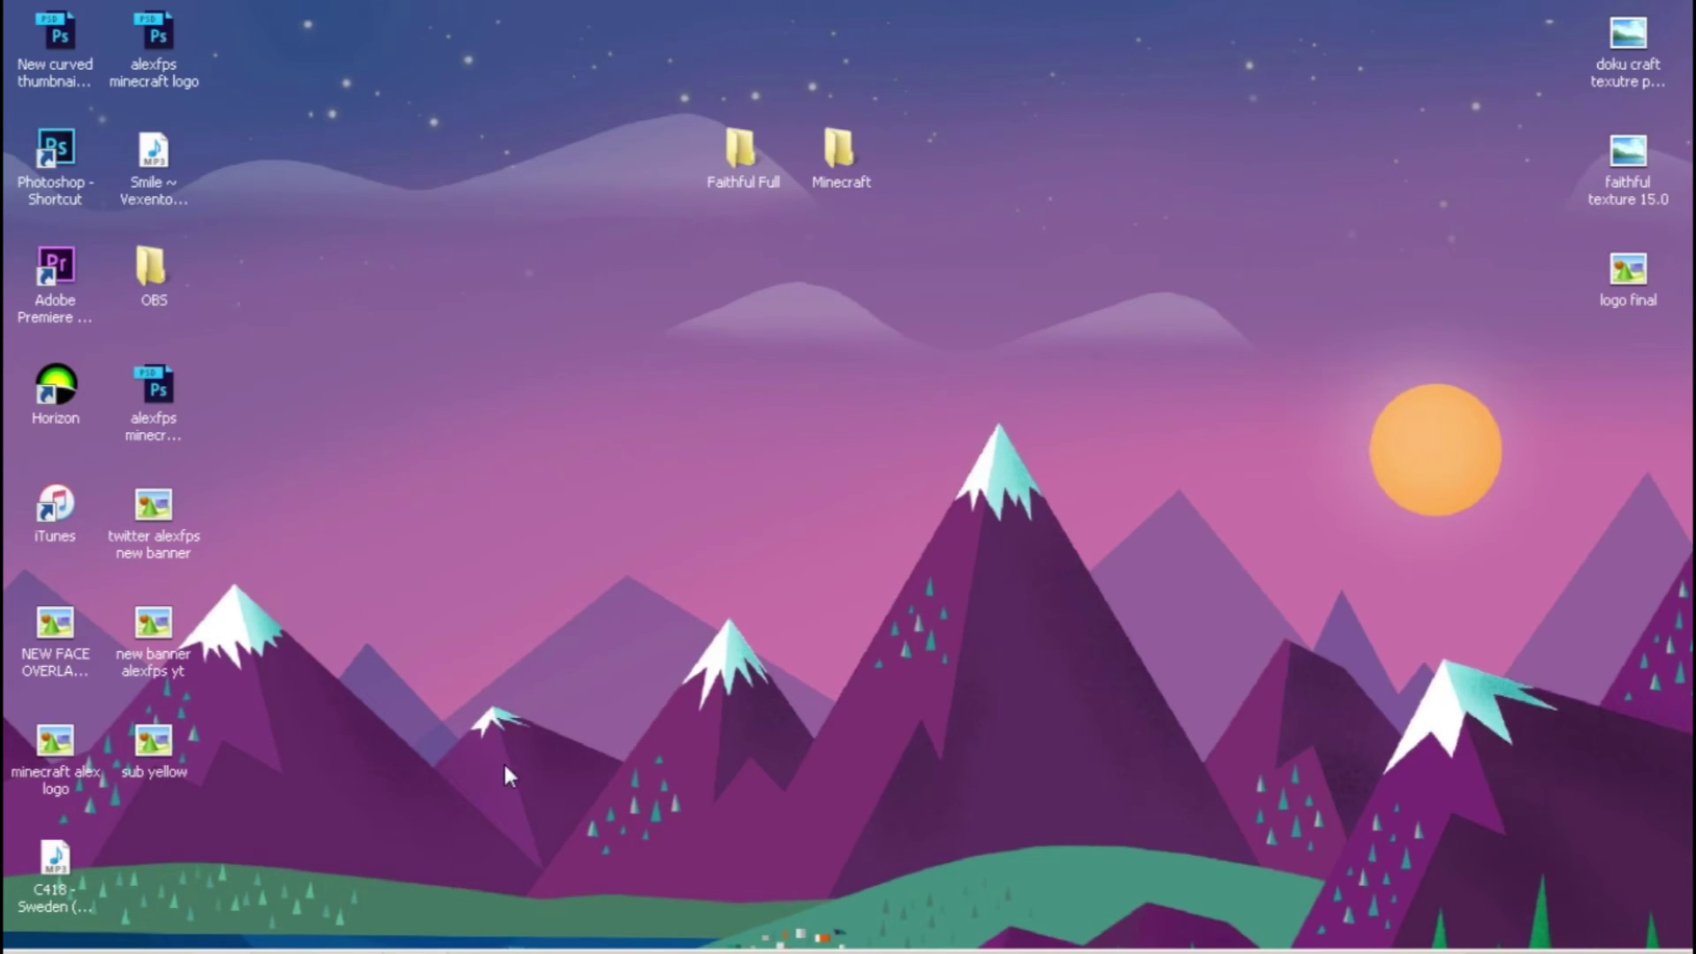
Step: Open the .minecraft\resourcepacks folder via %appdata% in the Run prompt
key(super+r)
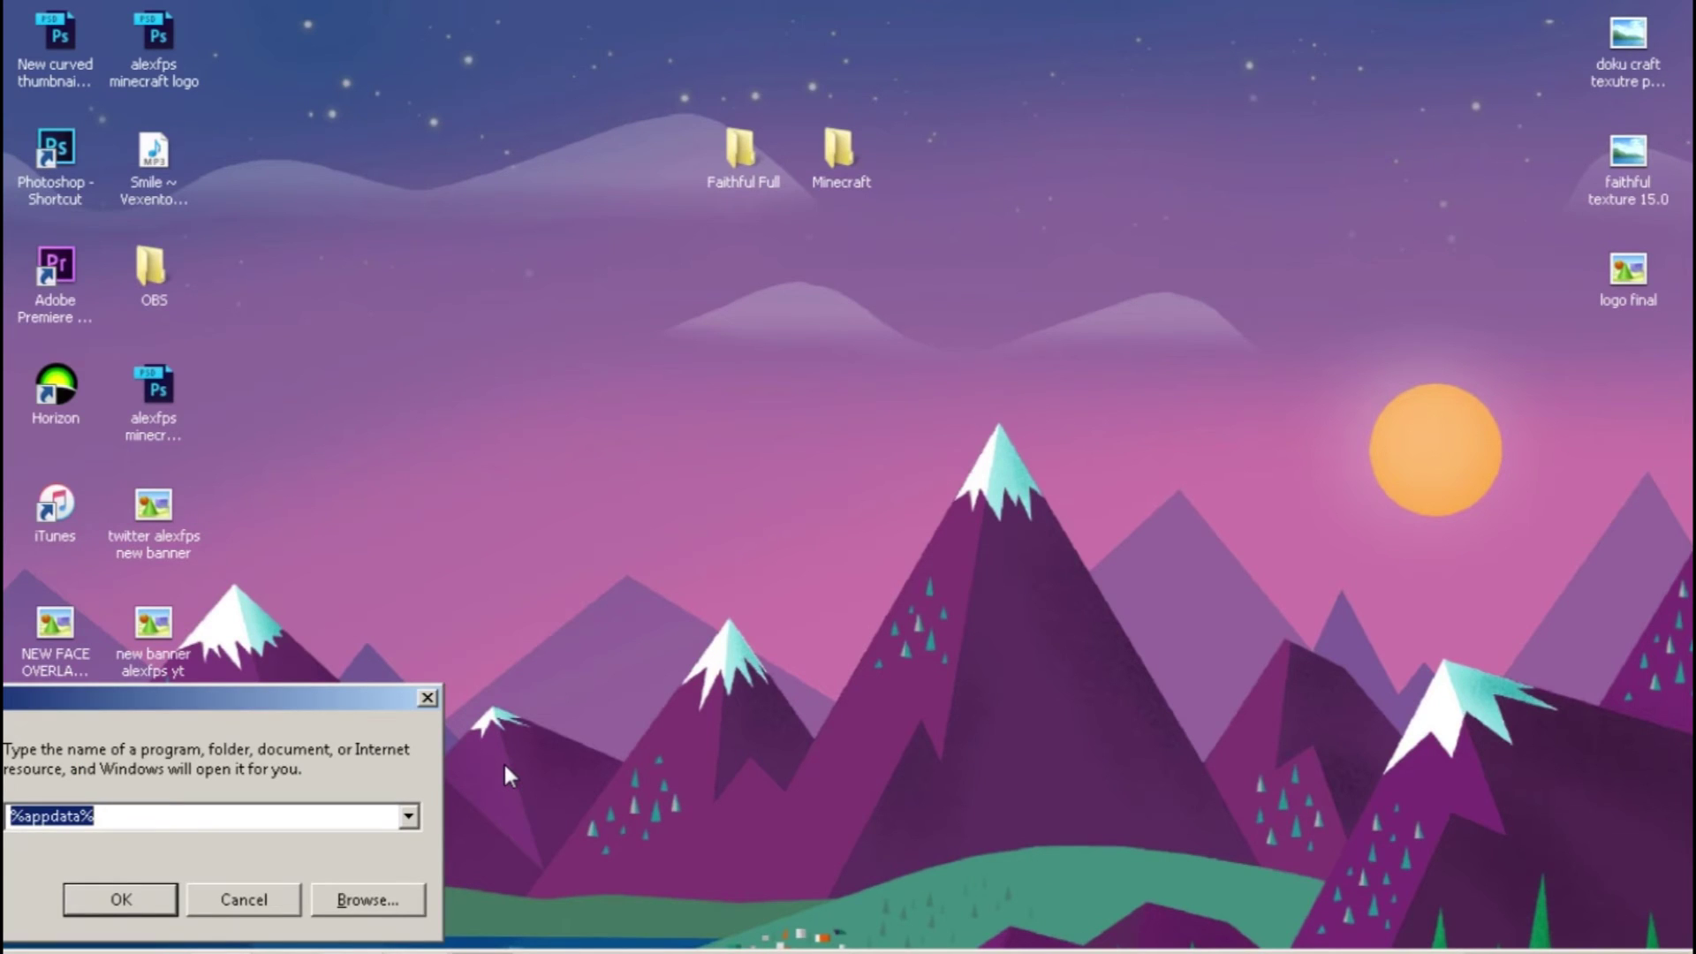
key(Return)
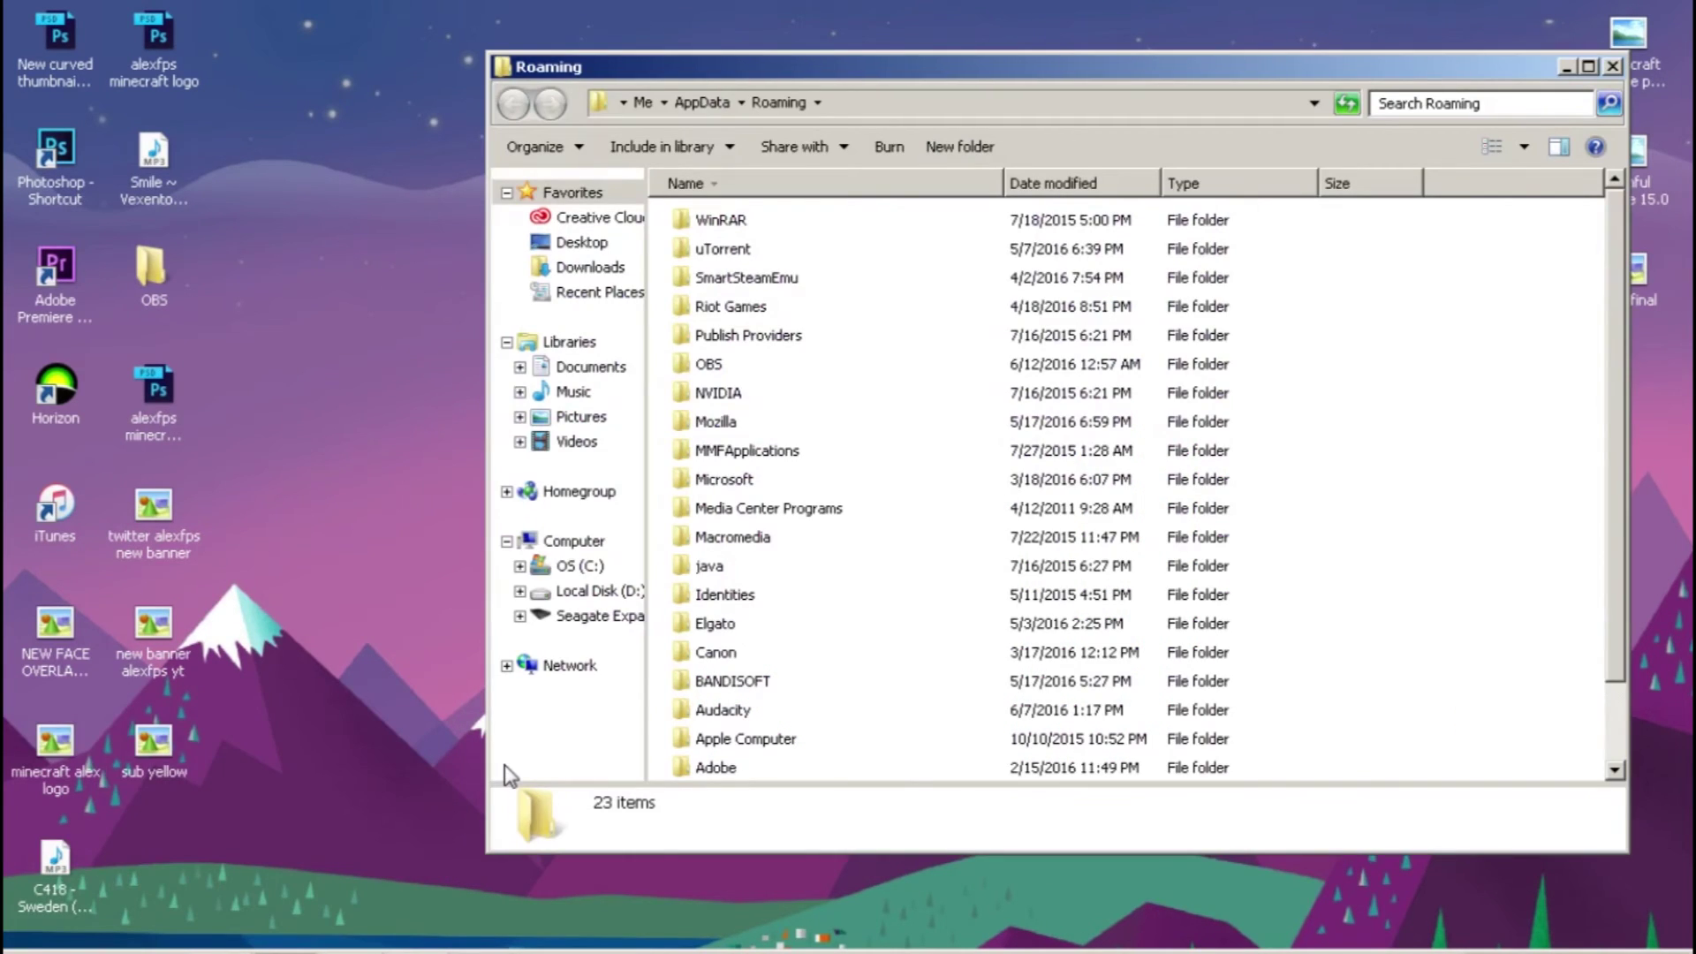
scroll(809, 544, down, 1)
double_click(698, 768)
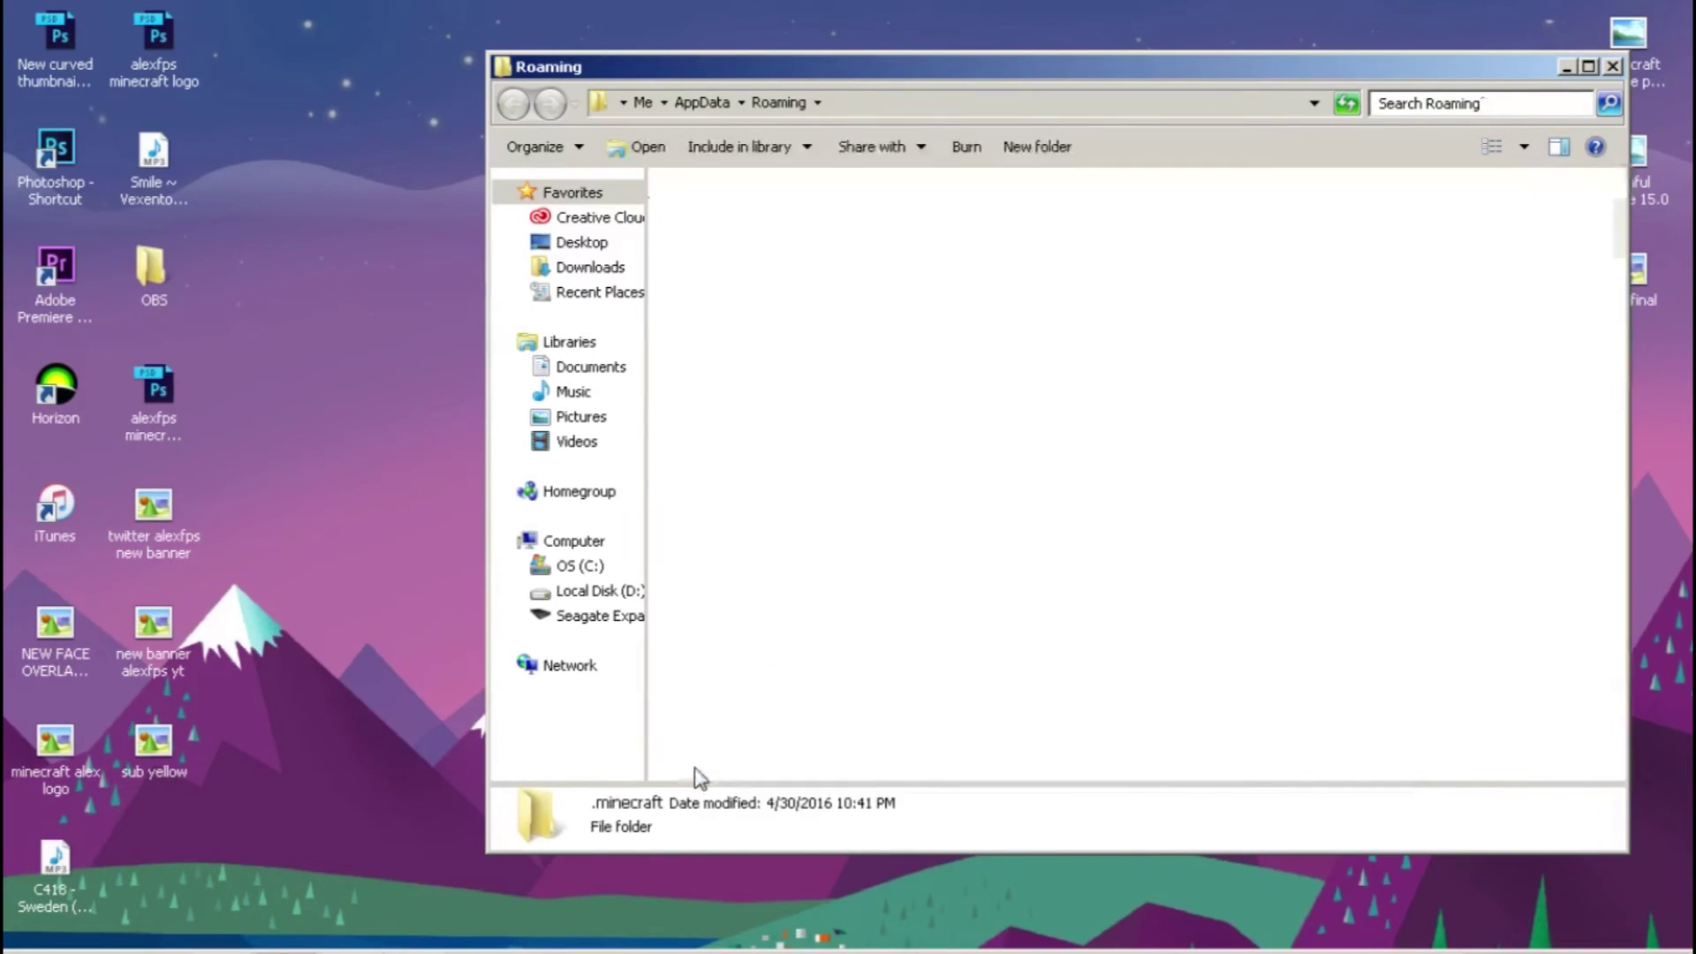
double_click(749, 392)
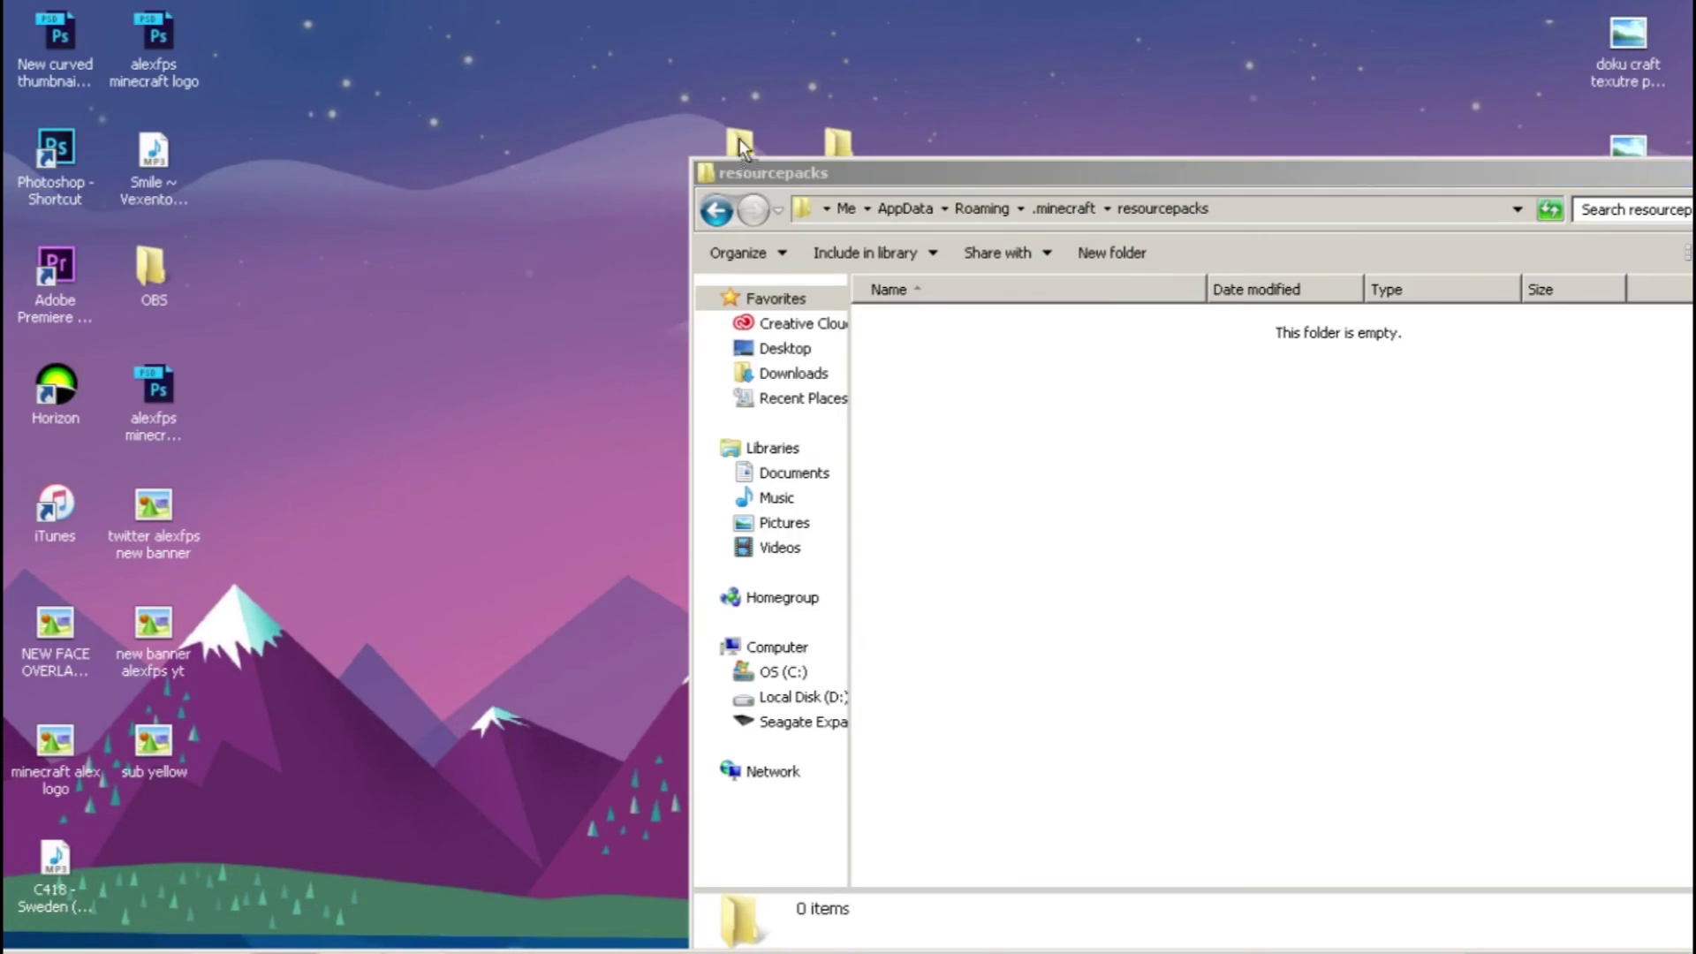
Step: Move the Faithful Full folder into resourcepacks and close Explorer
drag(838, 139, 1015, 480)
drag(1012, 173, 670, 63)
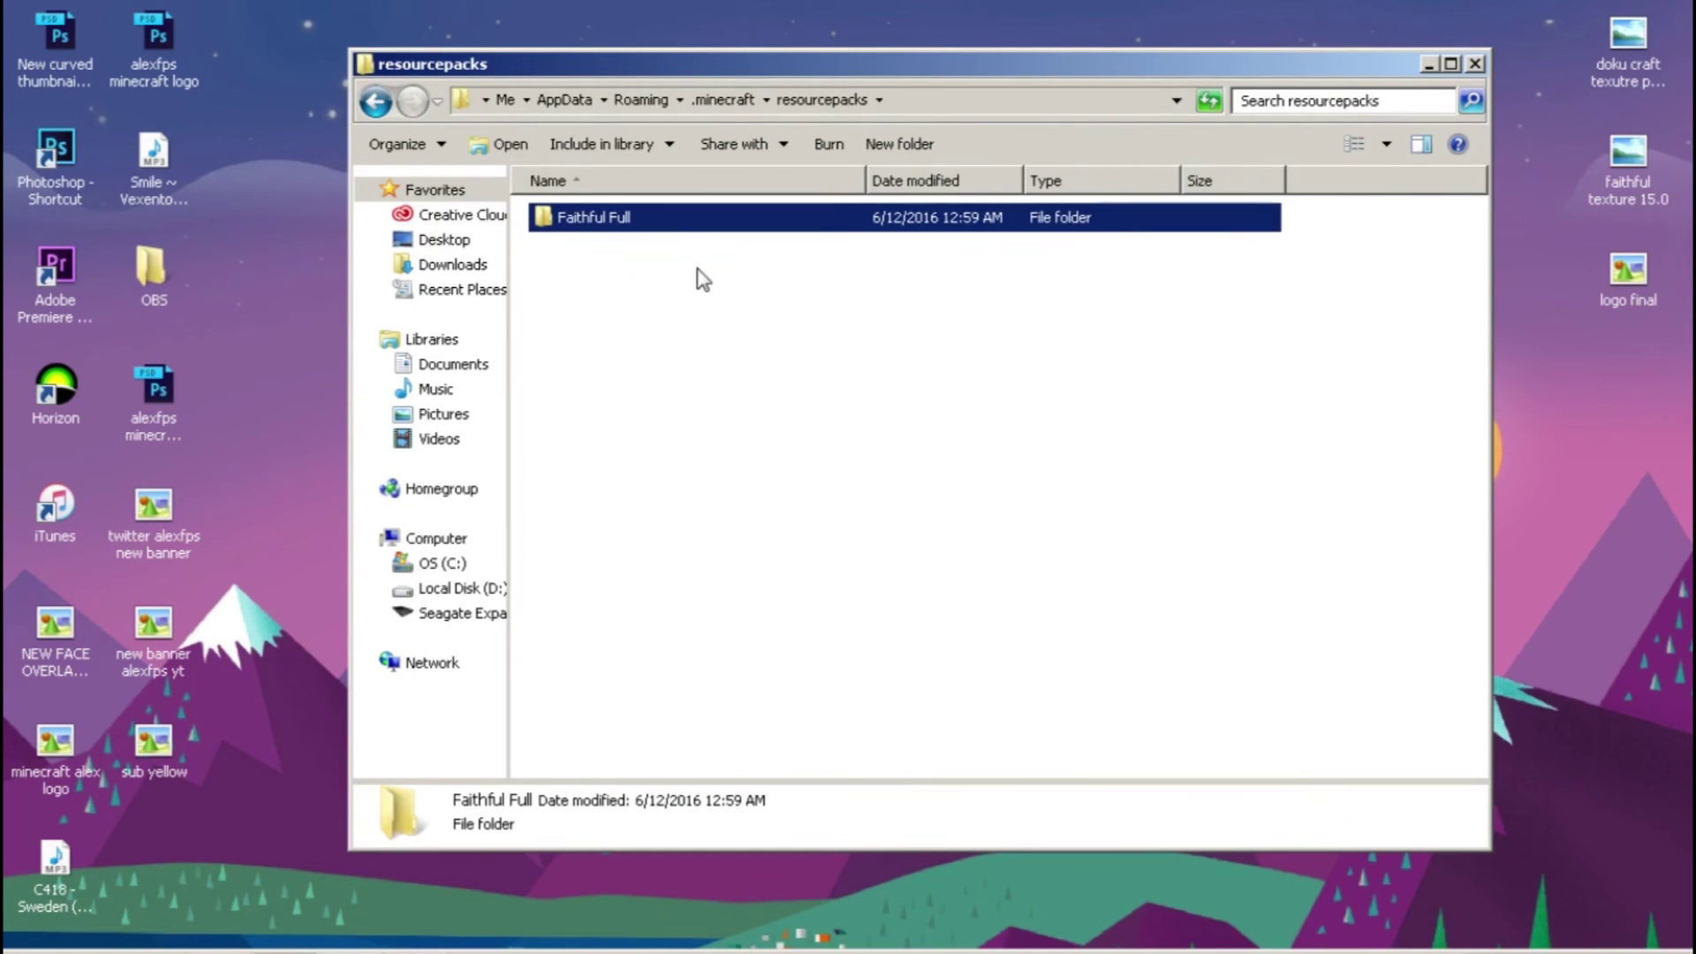
click(787, 327)
click(1475, 64)
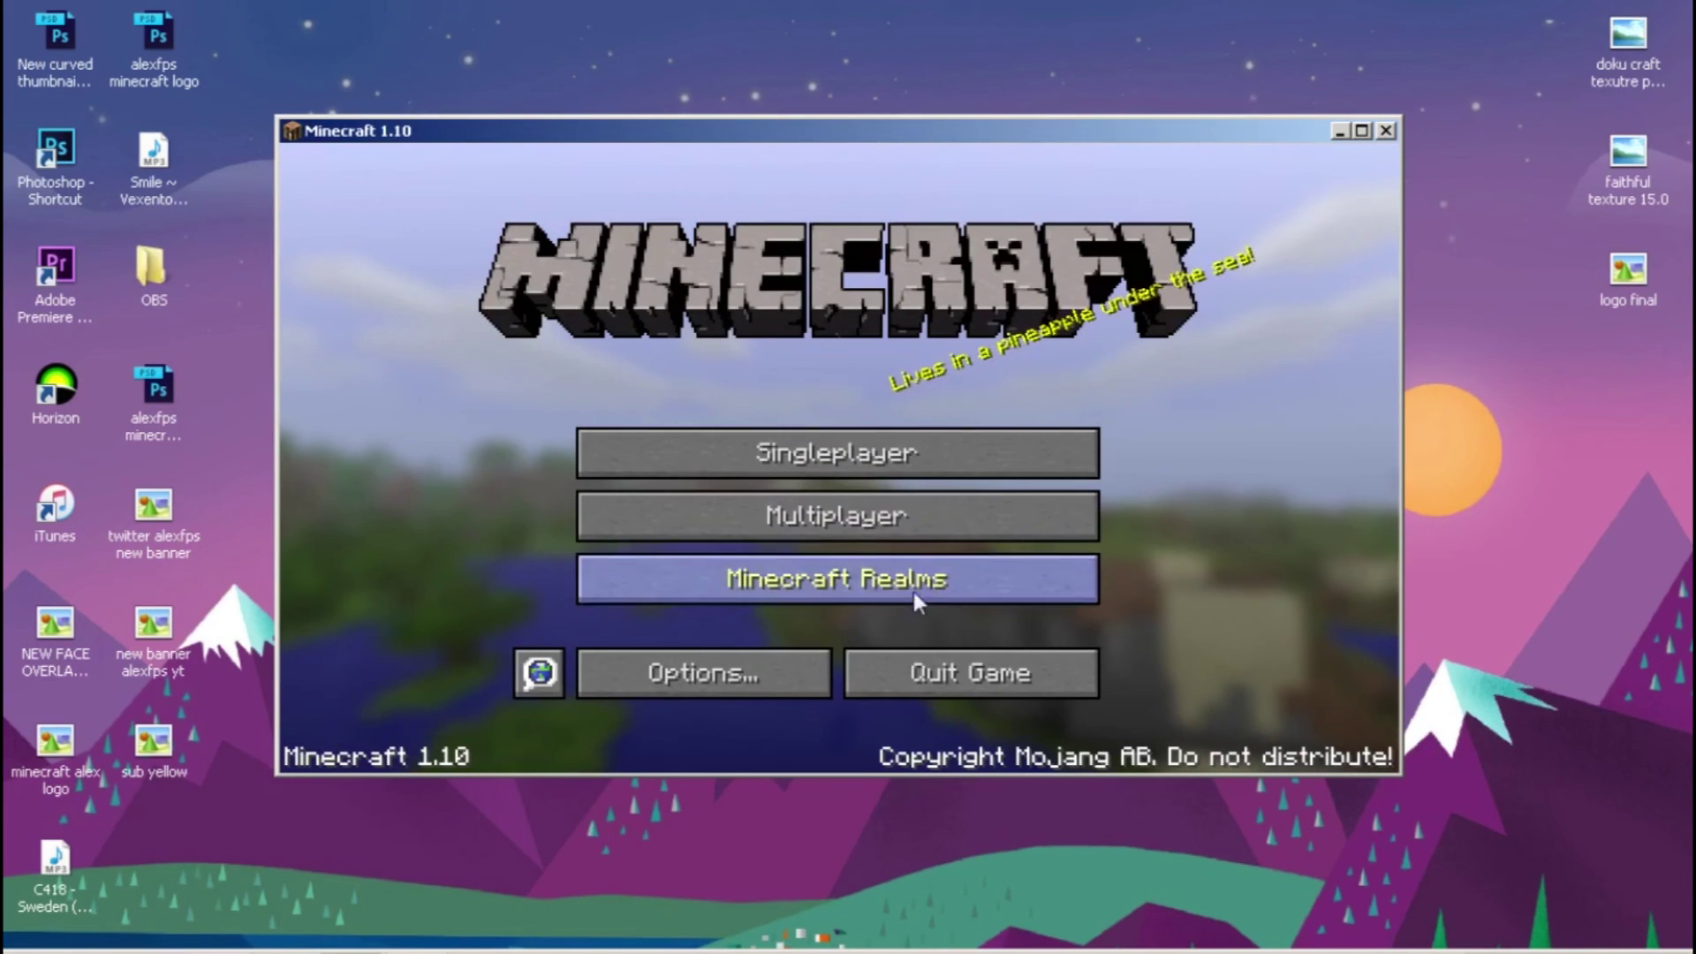
Step: Activate Faithful Full in Options > Resource Packs and return to the main menu
click(712, 674)
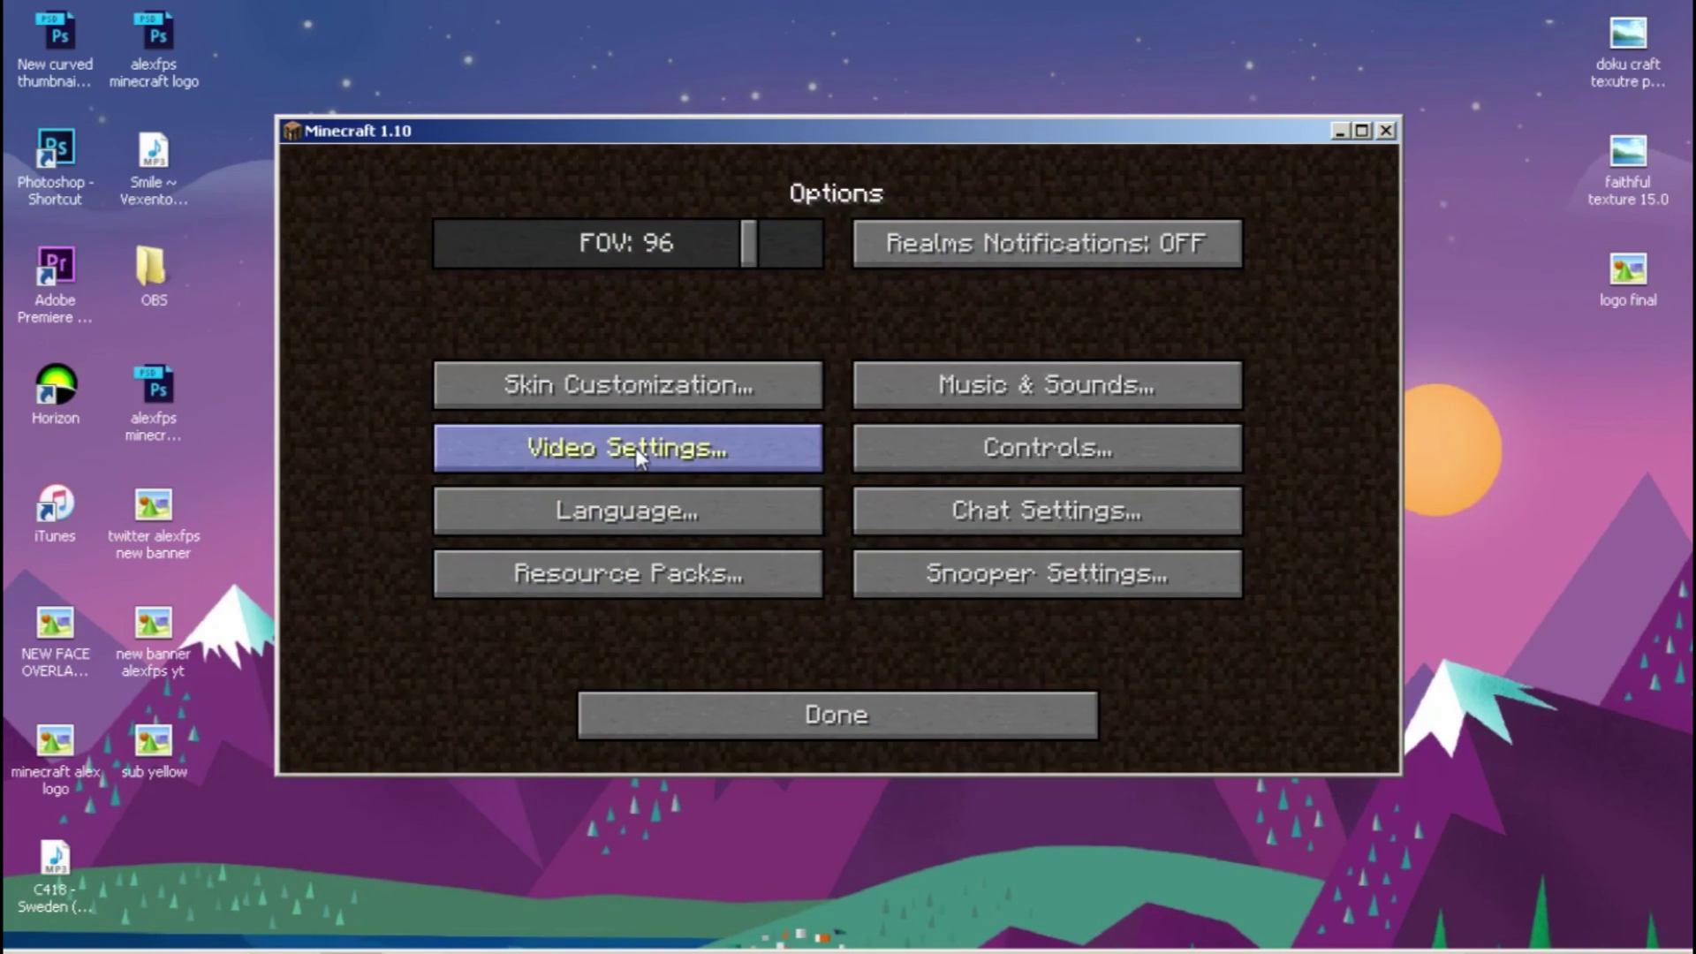
click(662, 577)
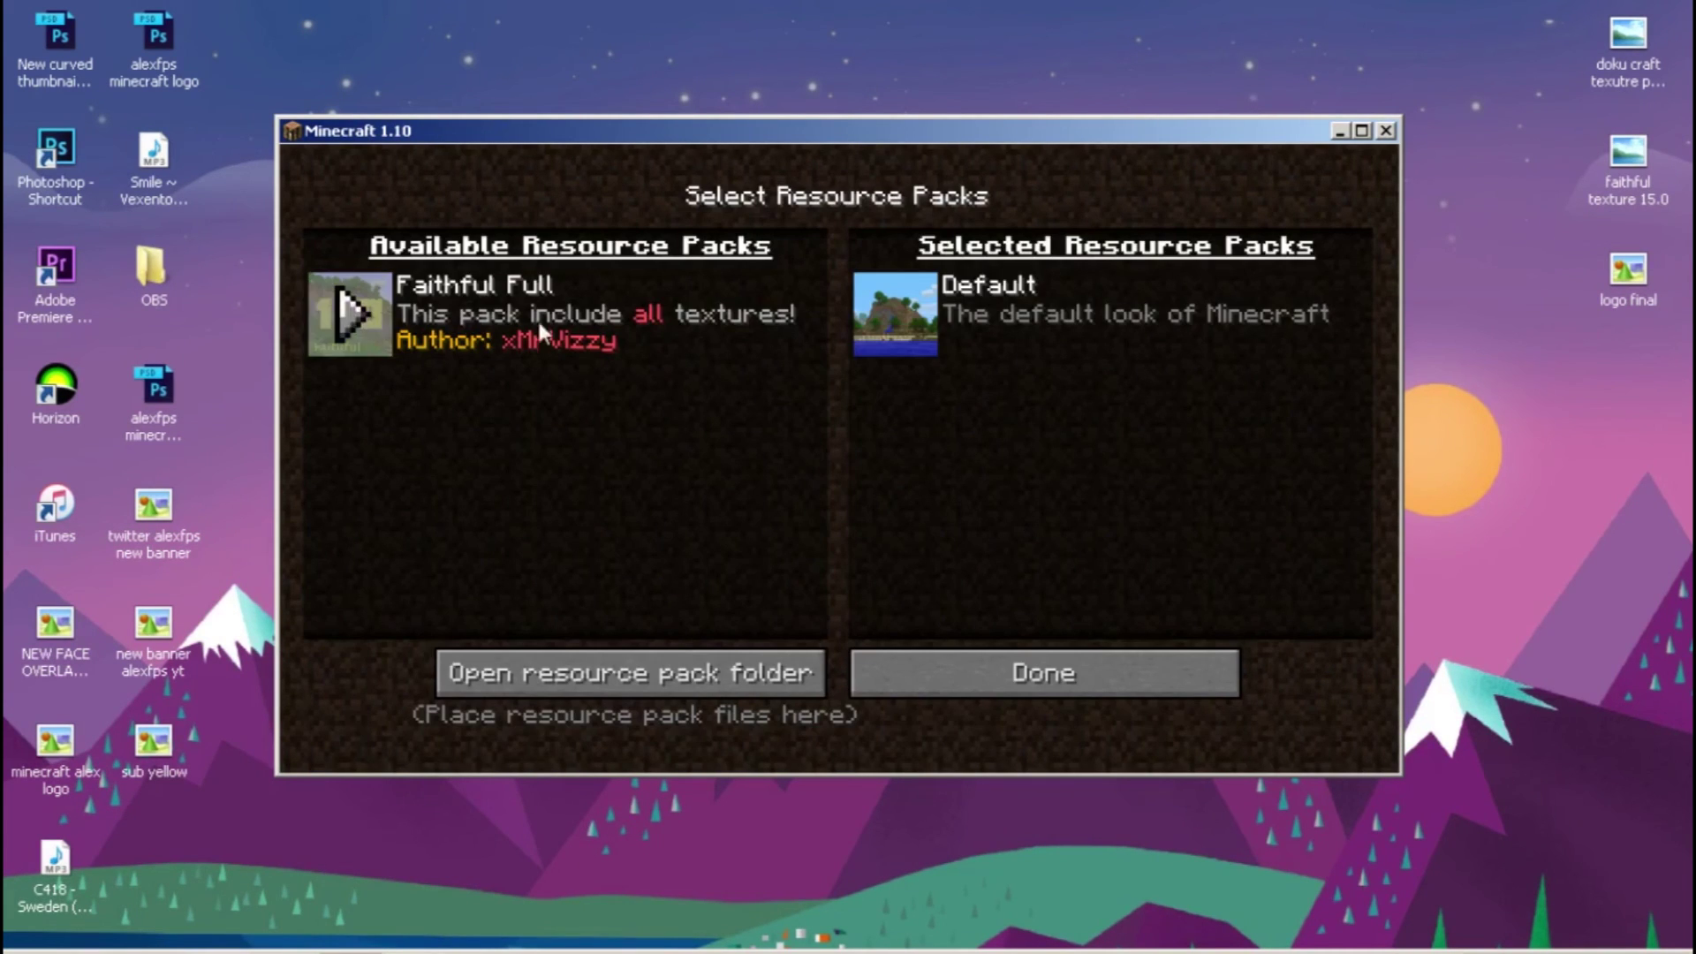
click(351, 319)
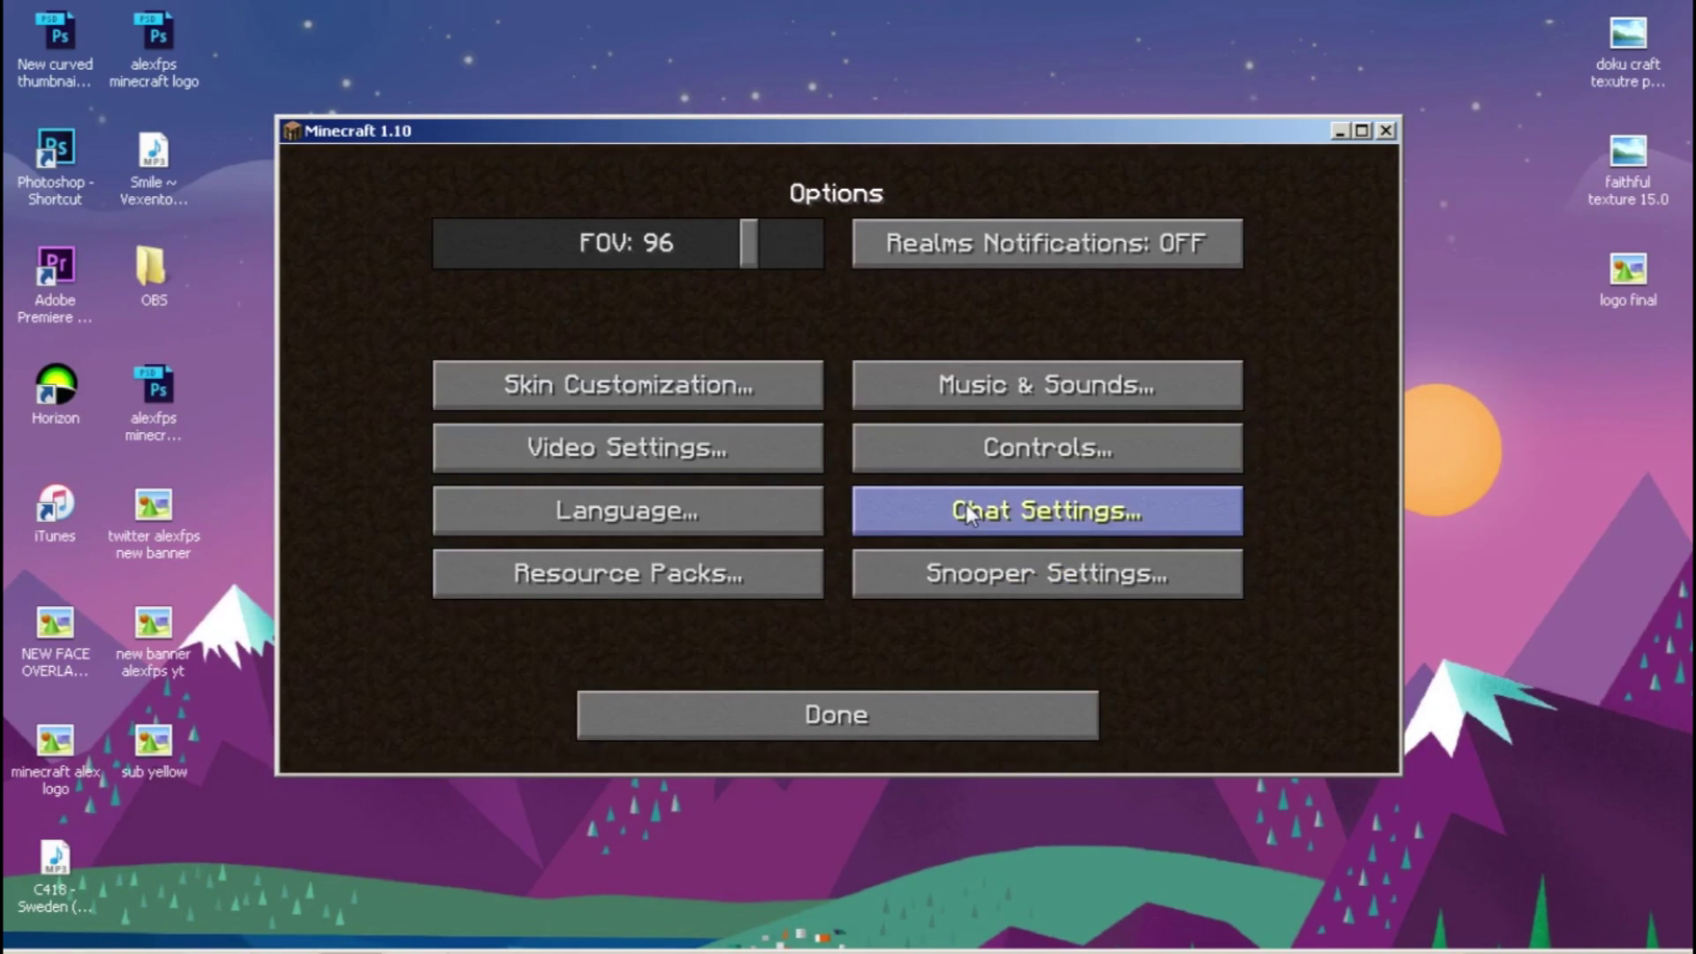
click(851, 723)
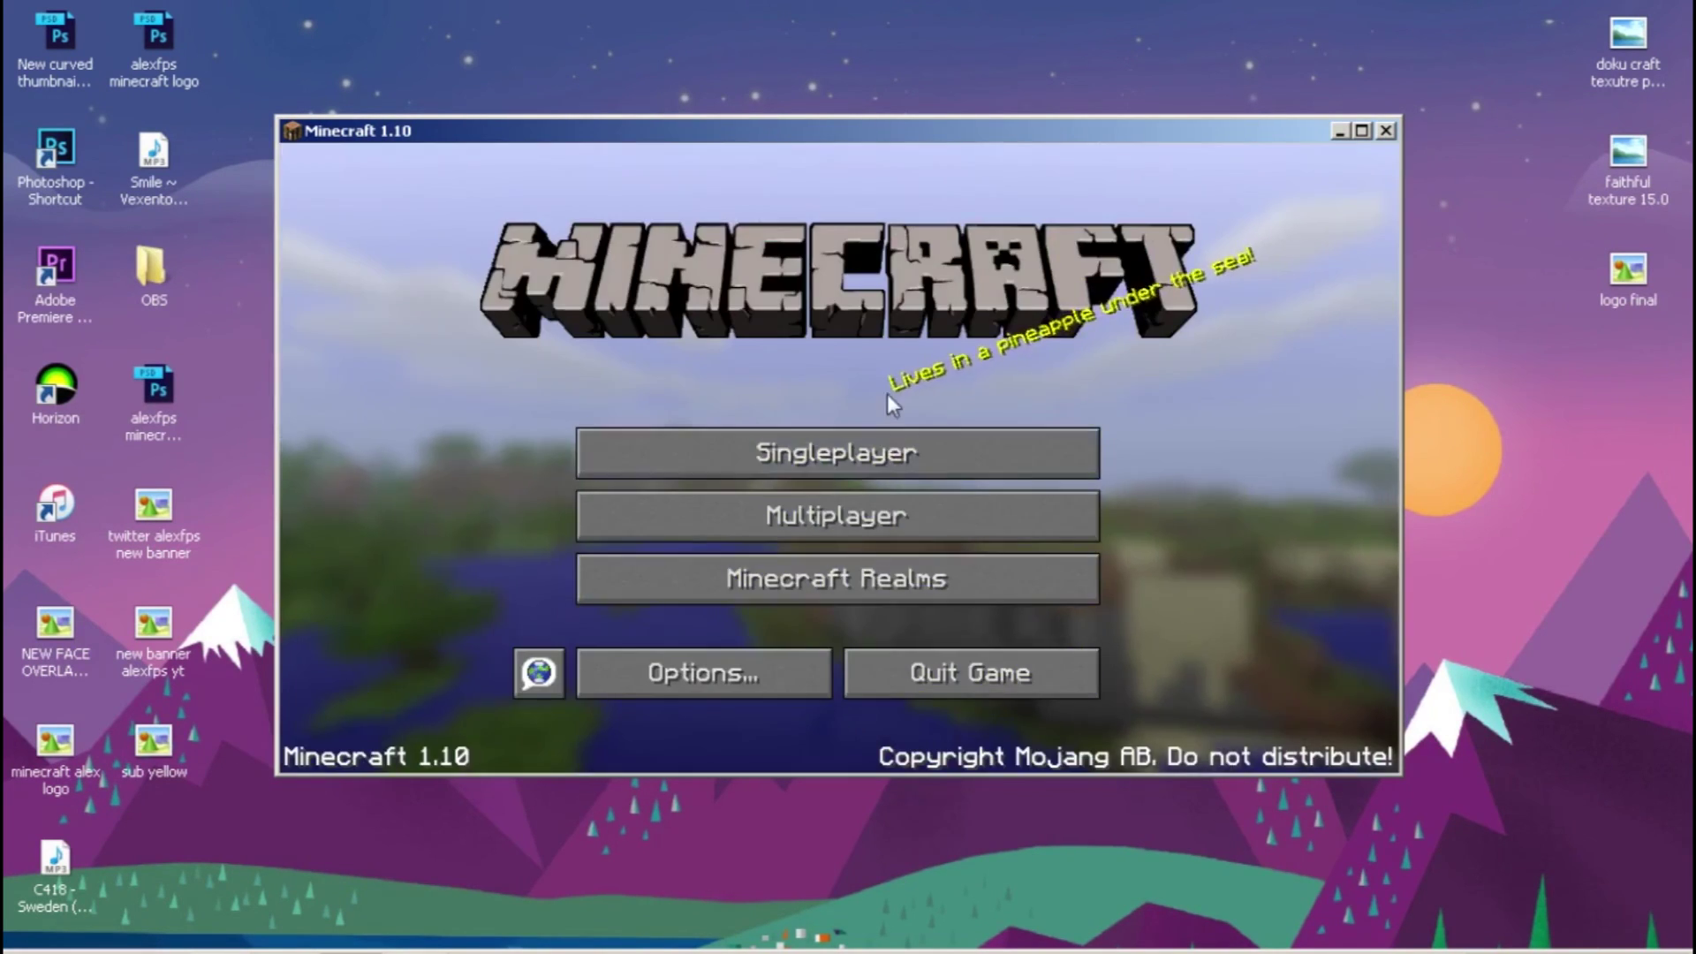